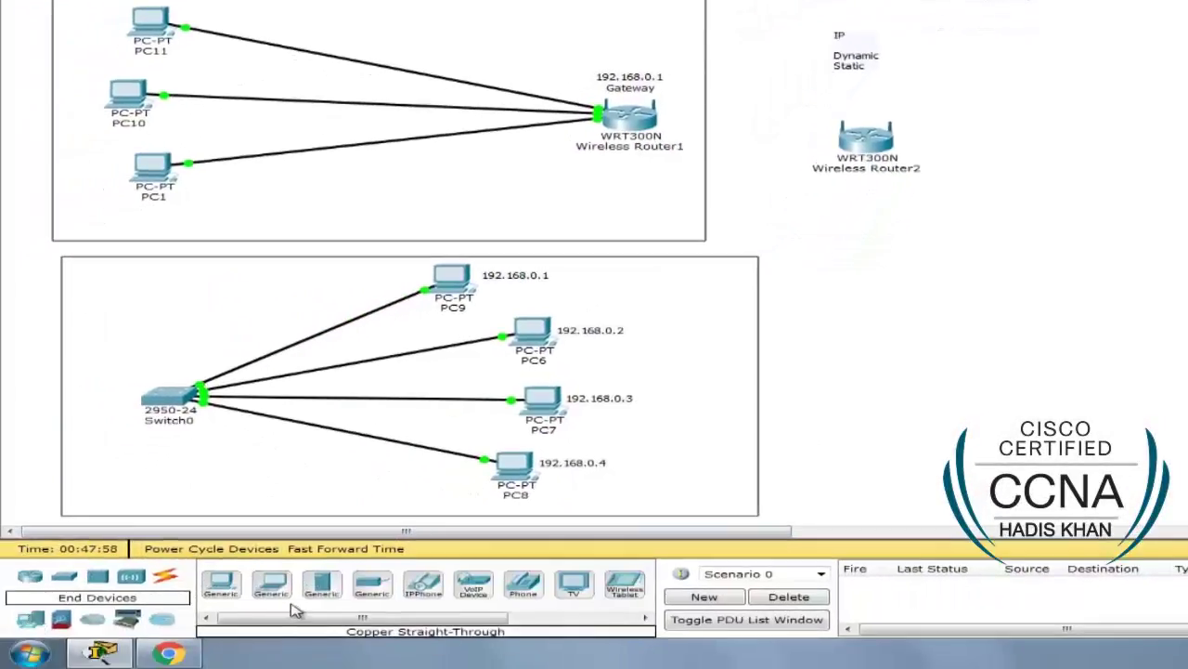
# Step: Place a Generic PC (PC12) to the right of Wireless Router2
pyautogui.moveTo(221, 583); pyautogui.dragTo(1039, 153)
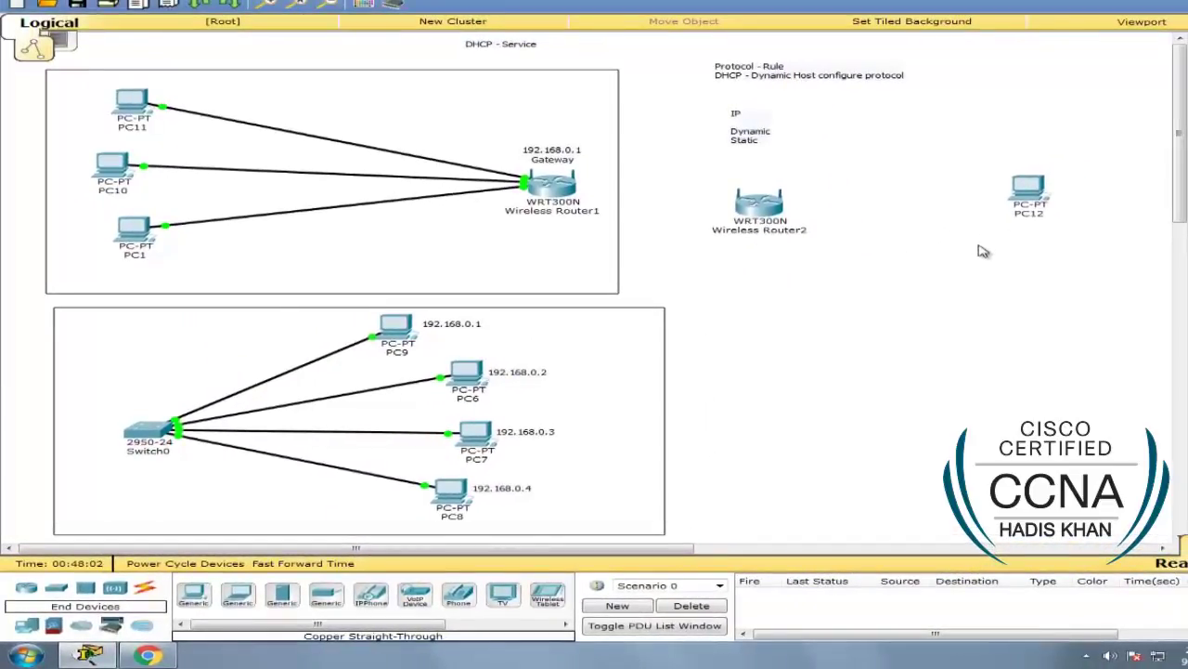
pyautogui.moveTo(1021, 220); pyautogui.dragTo(1053, 216)
pyautogui.moveTo(1056, 217)
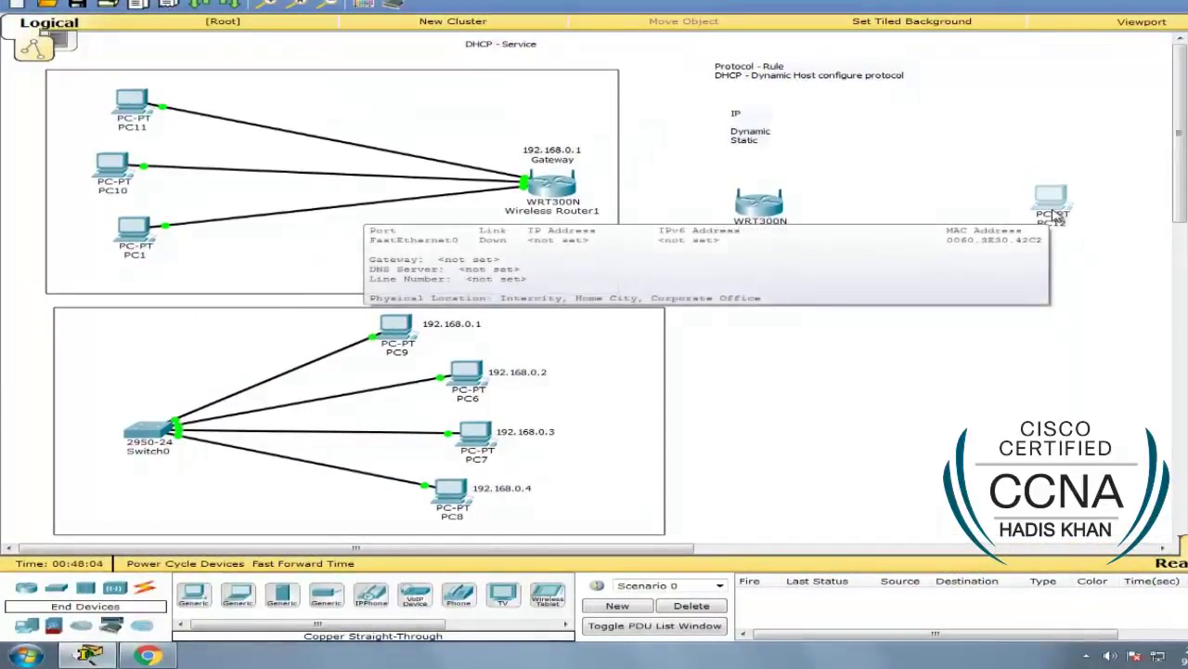
# Step: Cable router Ethernet 1 to PC12 FastEthernet0 with copper straight-through, then fast-forward time
pyautogui.click(144, 587)
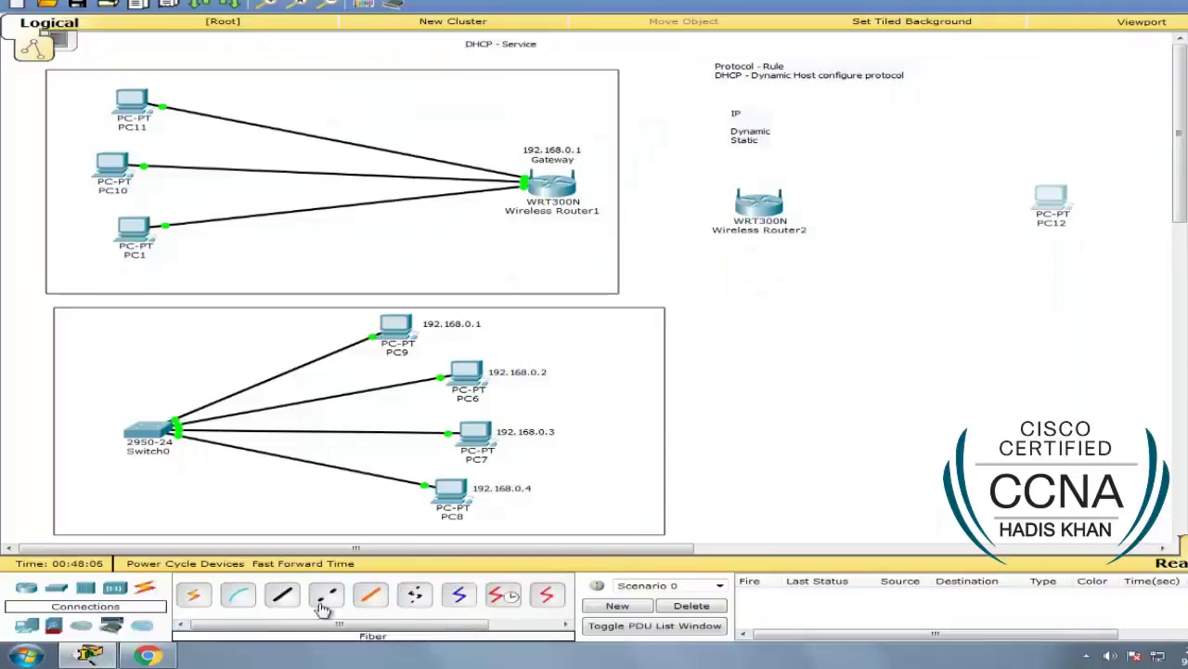
pyautogui.click(282, 594)
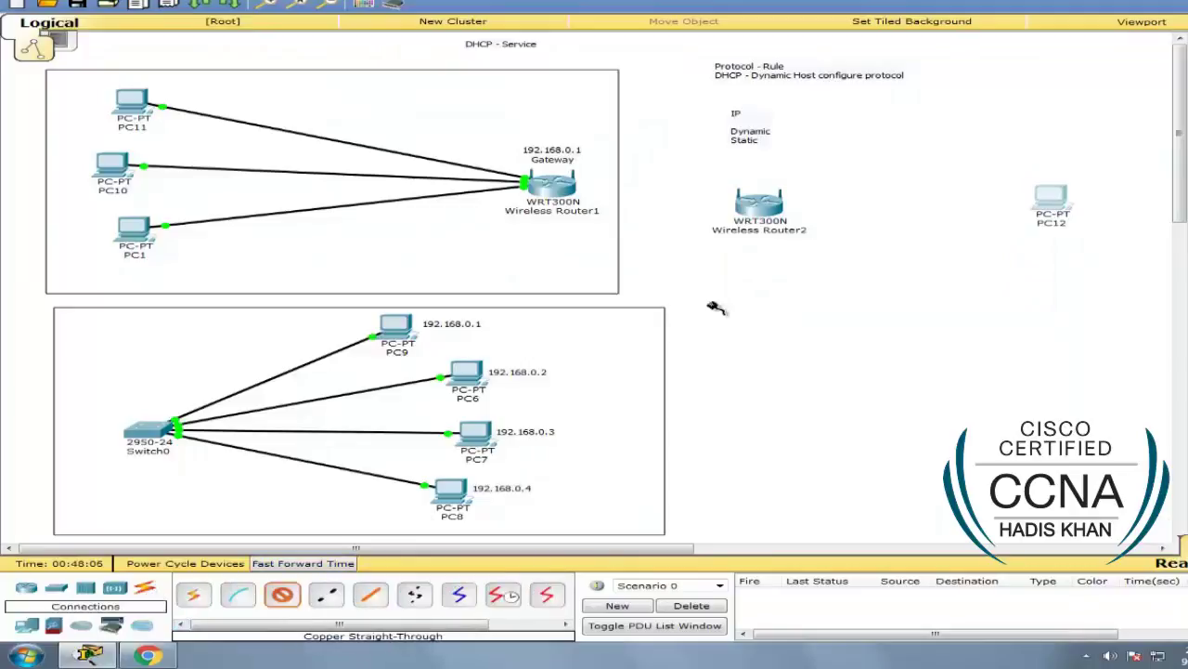
pyautogui.click(760, 208)
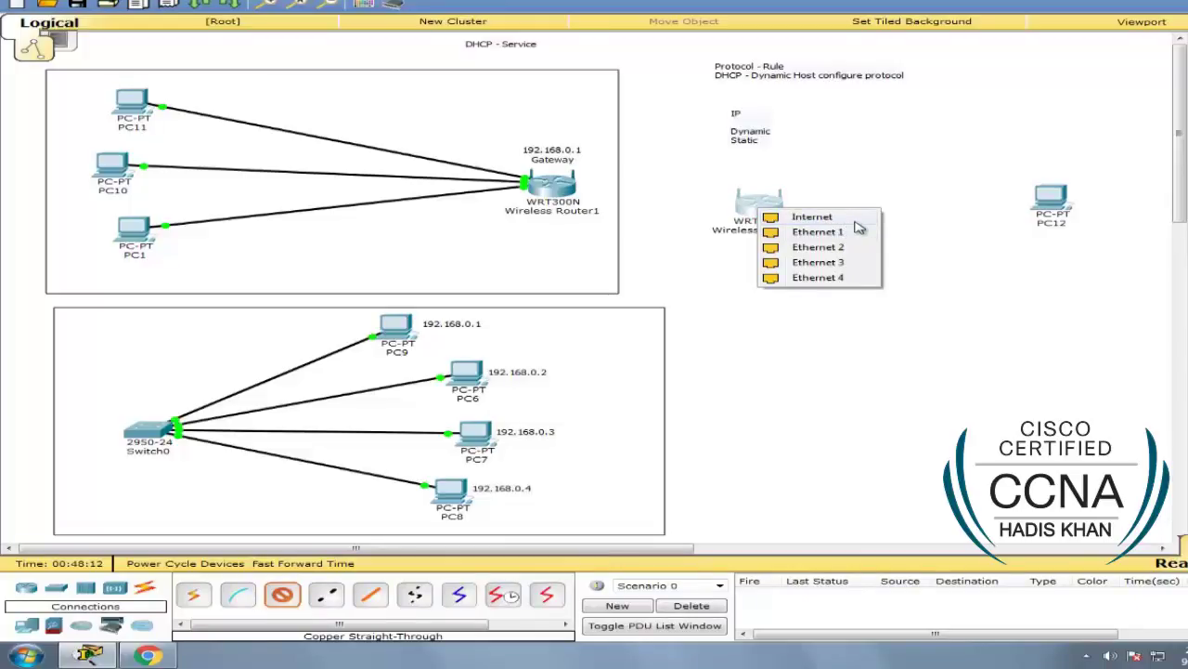
pyautogui.click(860, 232)
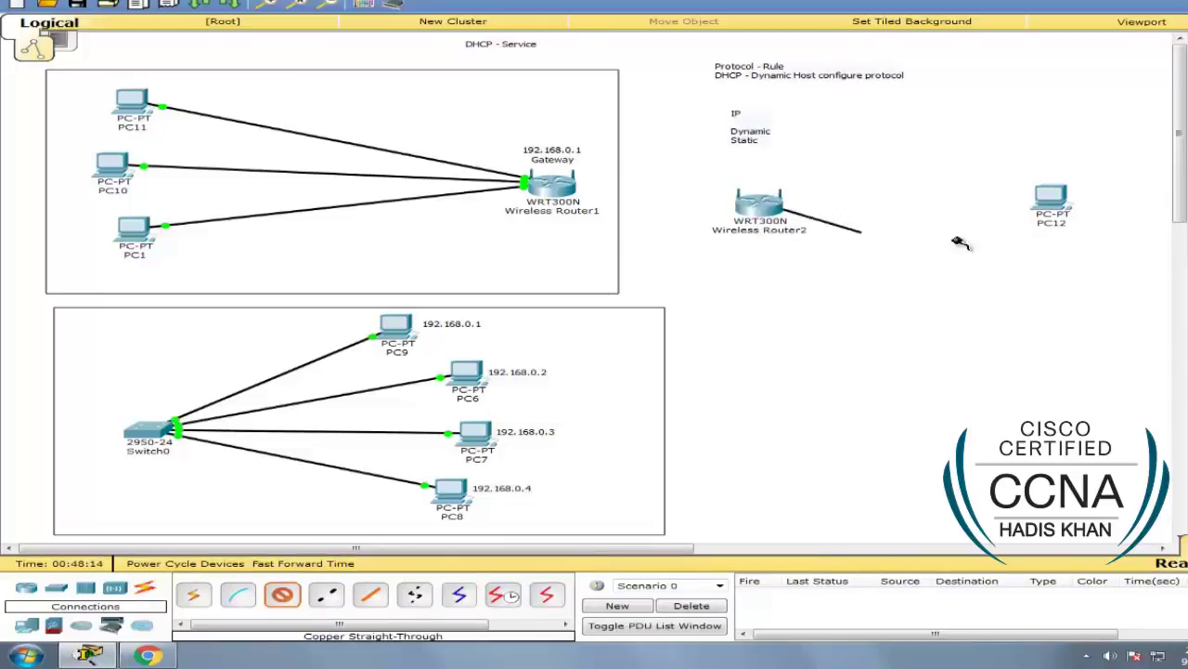
pyautogui.click(1054, 197)
pyautogui.click(1086, 224)
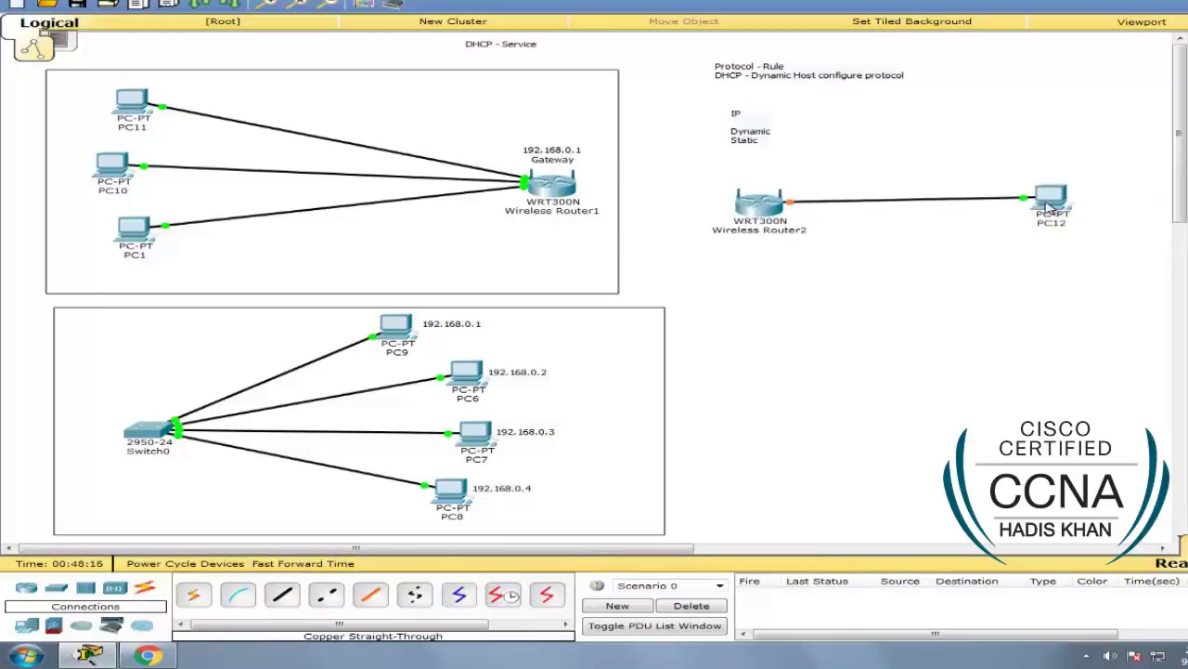
pyautogui.click(283, 574)
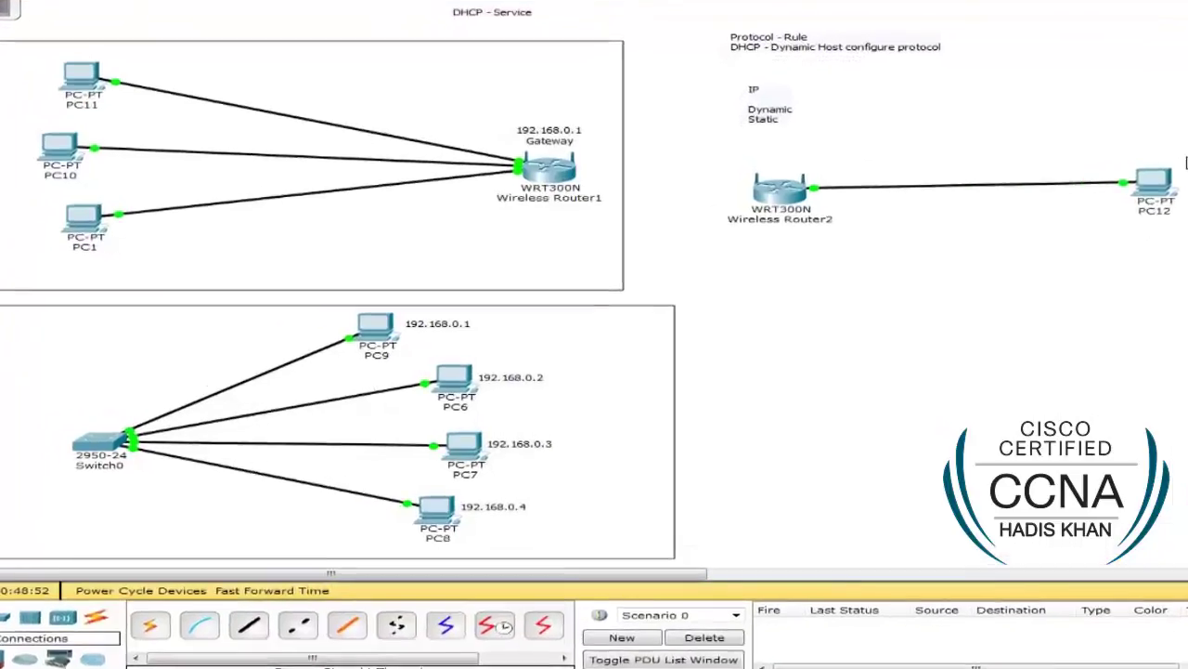
# Step: Set PC12's IP configuration to DHCP so it receives 192.168.0.103
pyautogui.click(1154, 181)
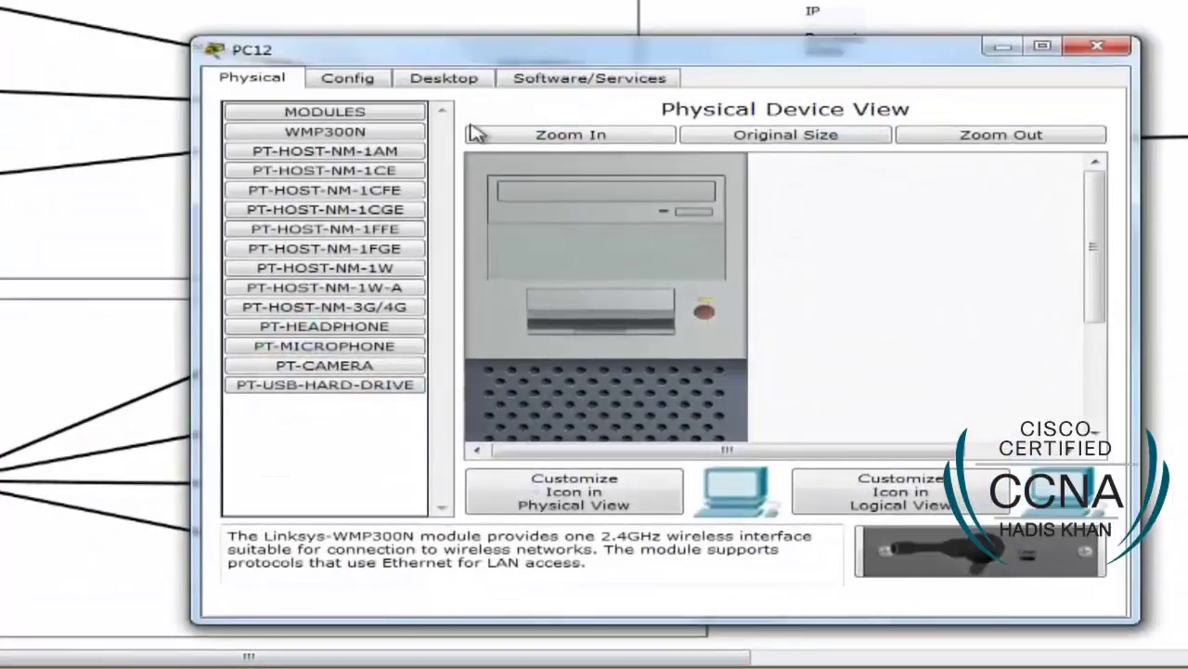
pyautogui.click(446, 77)
pyautogui.click(305, 160)
pyautogui.click(306, 167)
pyautogui.moveTo(667, 59); pyautogui.dragTo(252, 40)
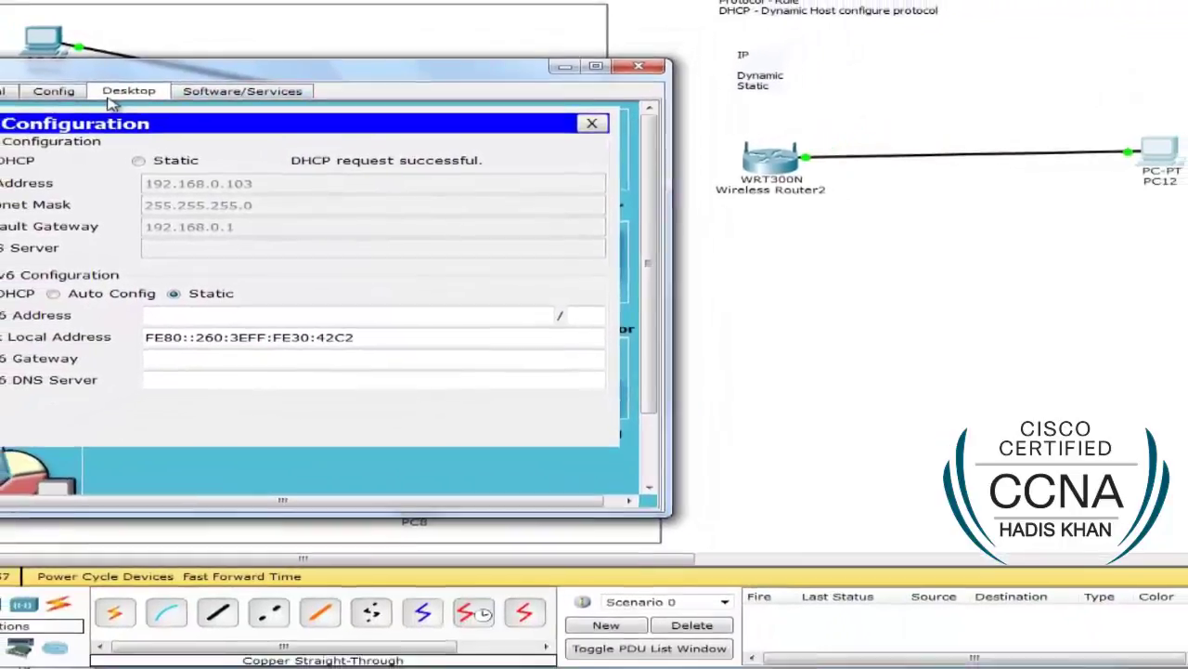
pyautogui.click(53, 87)
pyautogui.click(7, 90)
pyautogui.click(251, 95)
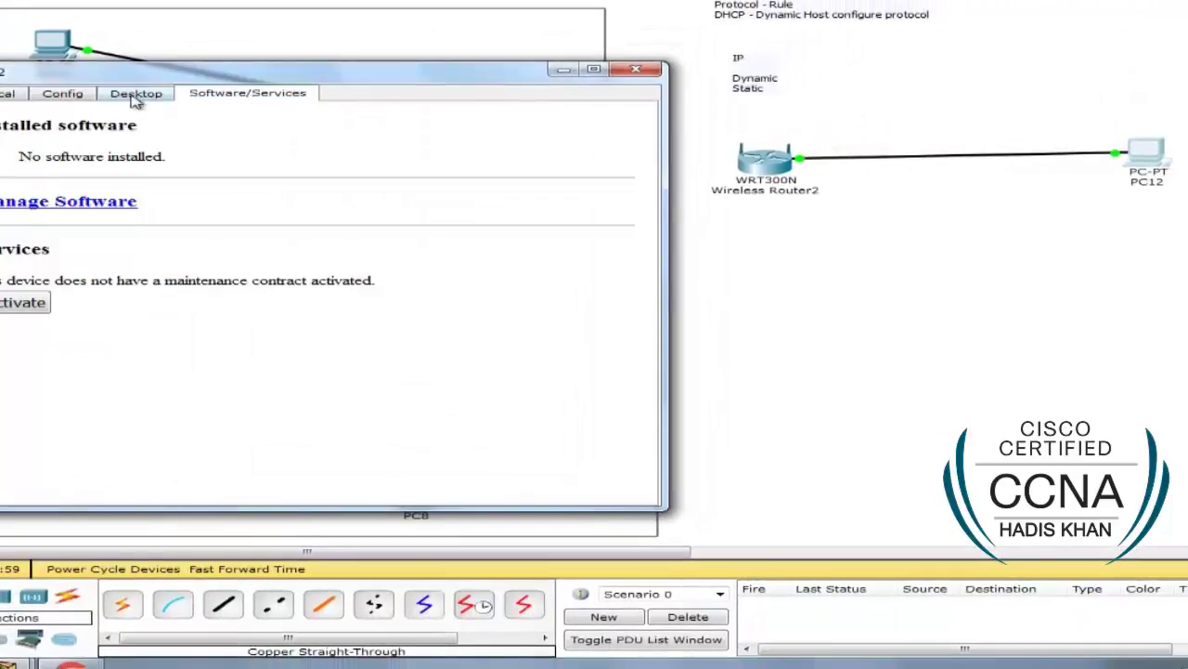
pyautogui.click(135, 94)
pyautogui.click(599, 131)
# Step: Browse PC12 to 192.168.0.1 and log in with the router's admin credentials
pyautogui.click(566, 144)
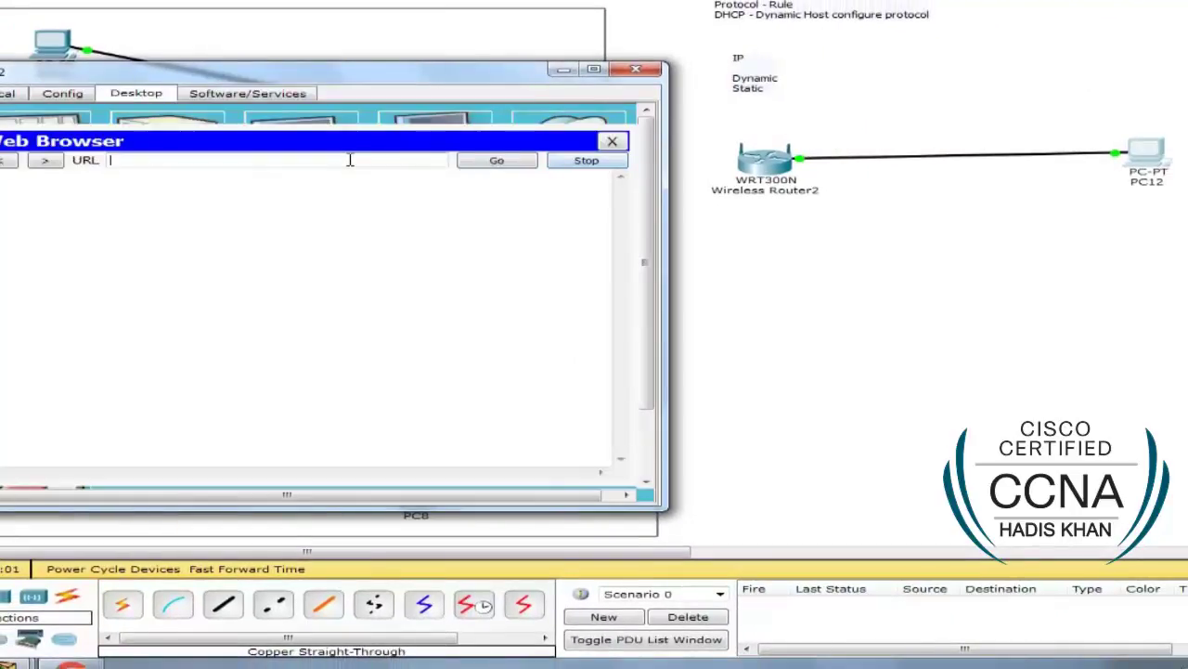
pyautogui.write('192.168.0.1')
pyautogui.press('Return')
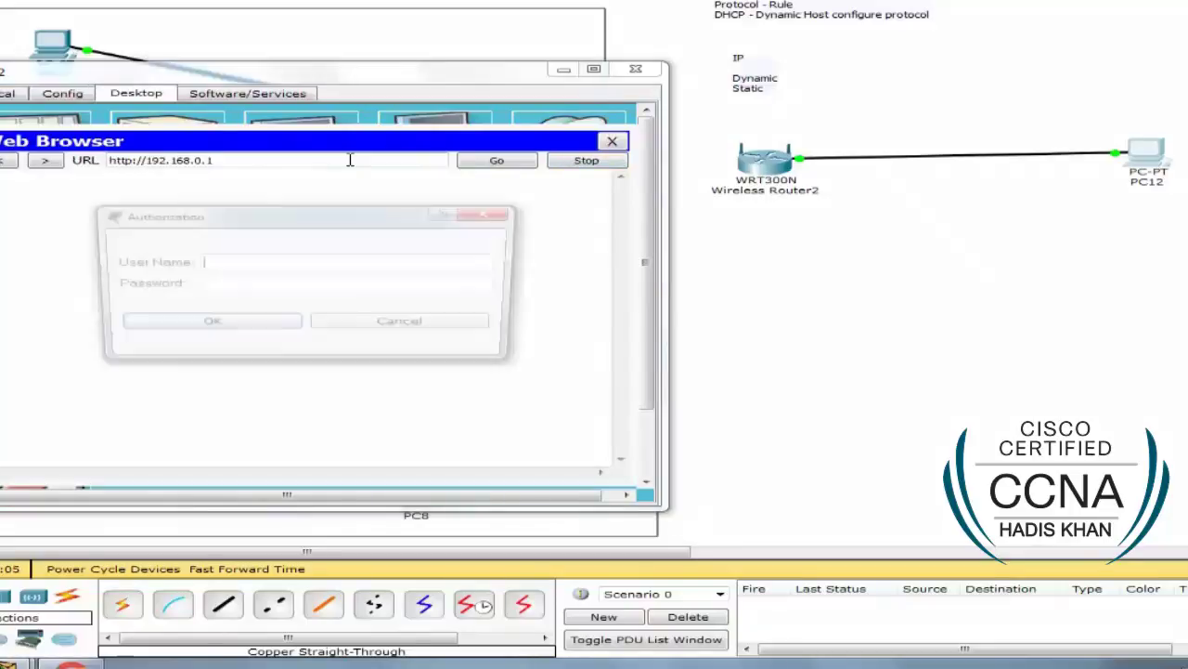
pyautogui.write('admin')
pyautogui.press('Tab')
pyautogui.write('admin')
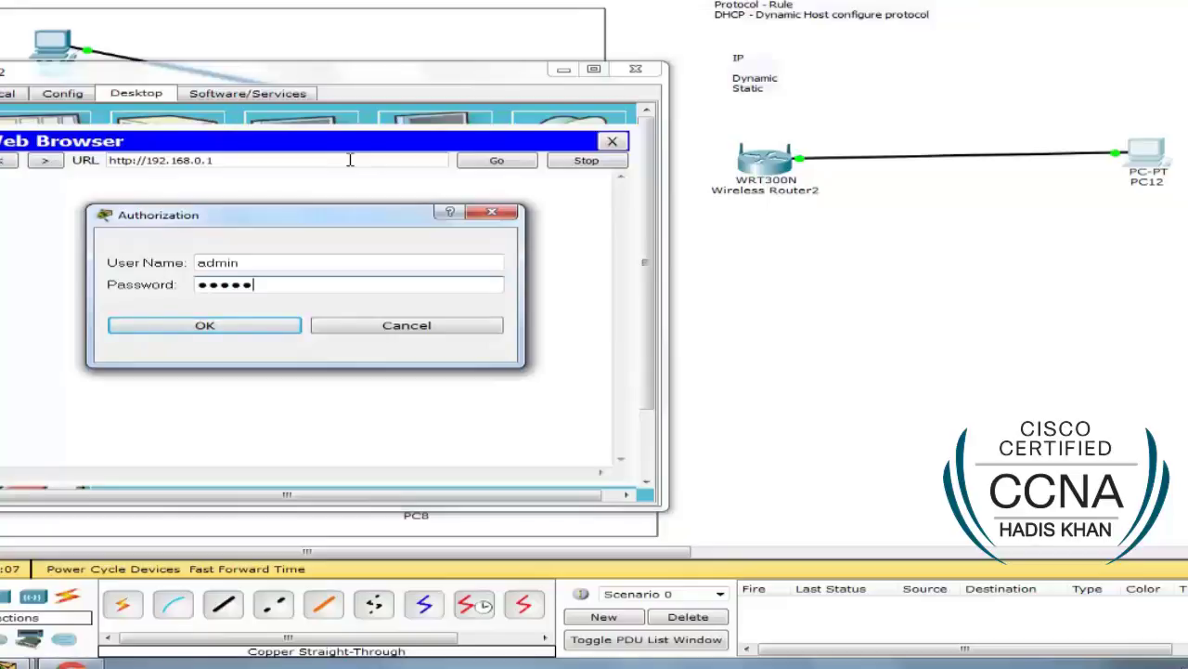
pyautogui.press('Return')
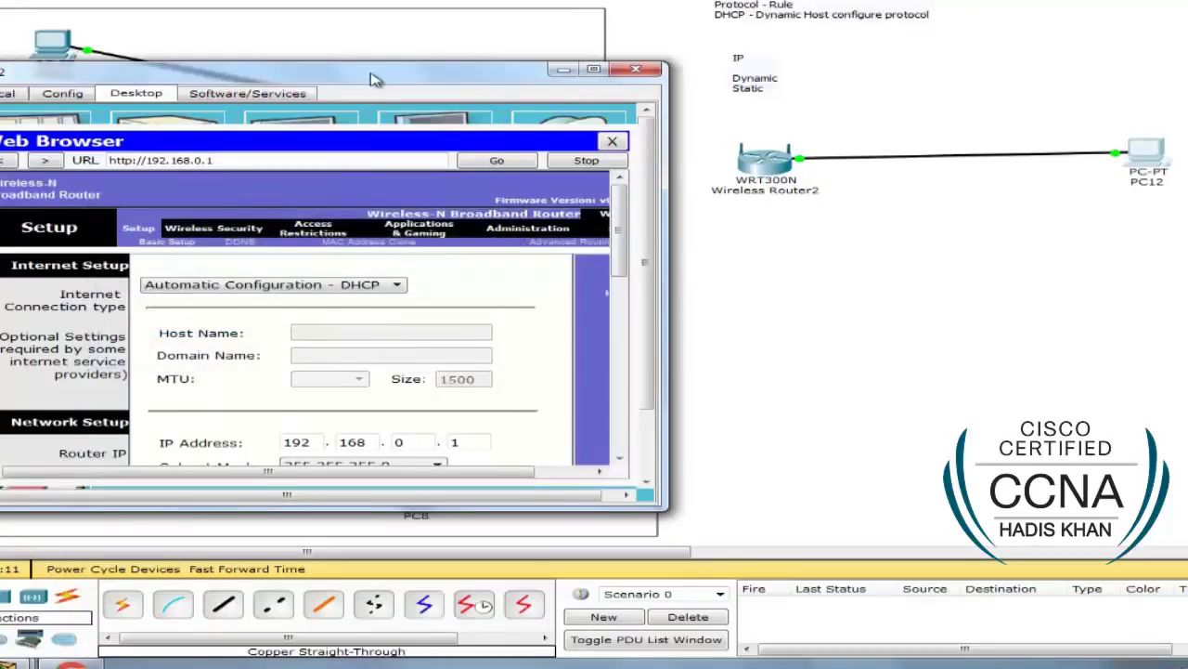
# Step: Enlarge PC12's browser window and go to the router's Basic Wireless Settings page
pyautogui.moveTo(377, 78); pyautogui.dragTo(361, 2)
pyautogui.moveTo(653, 444); pyautogui.dragTo(654, 518)
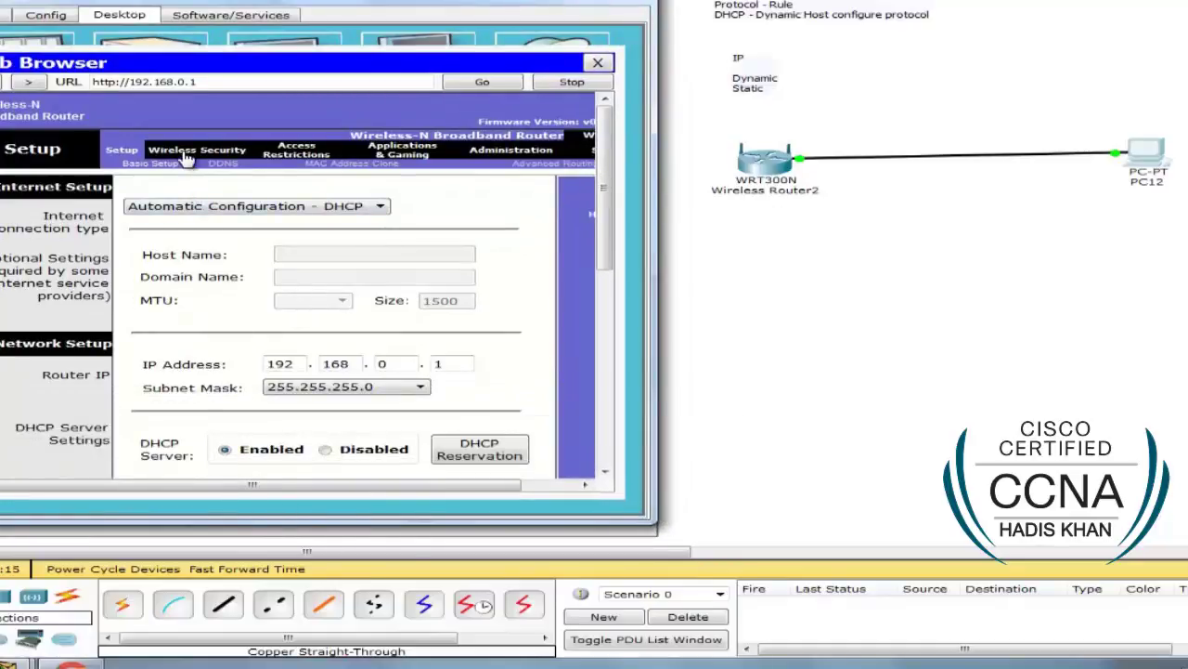
pyautogui.moveTo(608, 152)
pyautogui.mouseDown()
pyautogui.moveTo(608, 336)
pyautogui.moveTo(608, 139)
pyautogui.mouseUp()
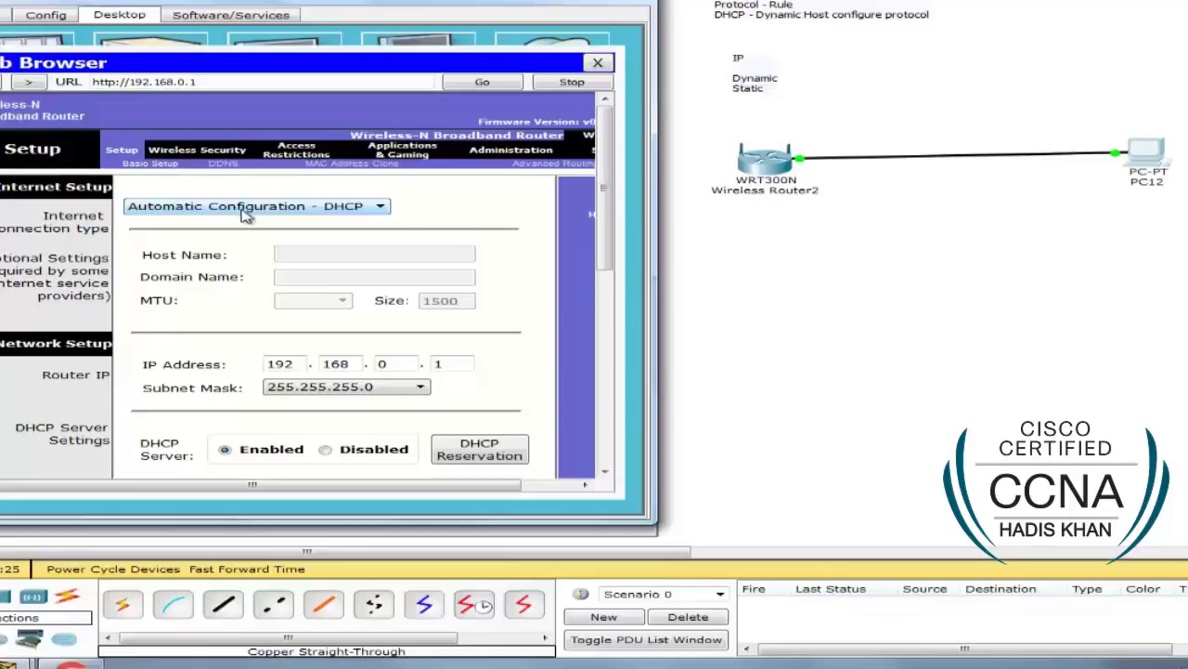
pyautogui.moveTo(657, 239); pyautogui.dragTo(628, 237)
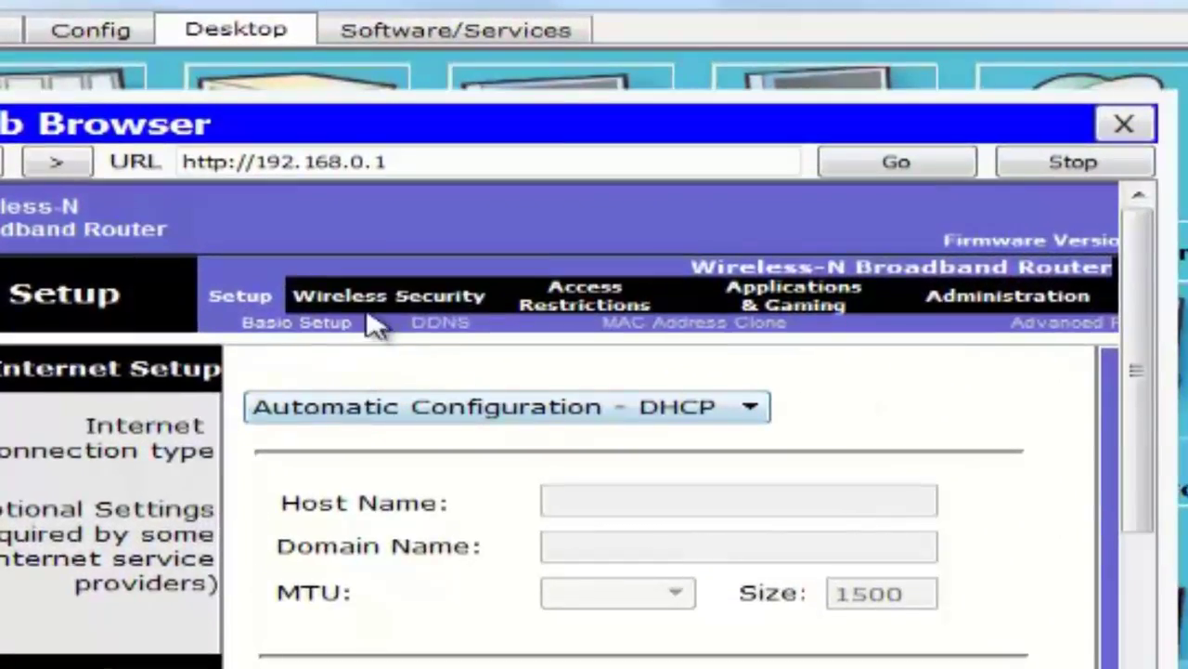
pyautogui.click(362, 301)
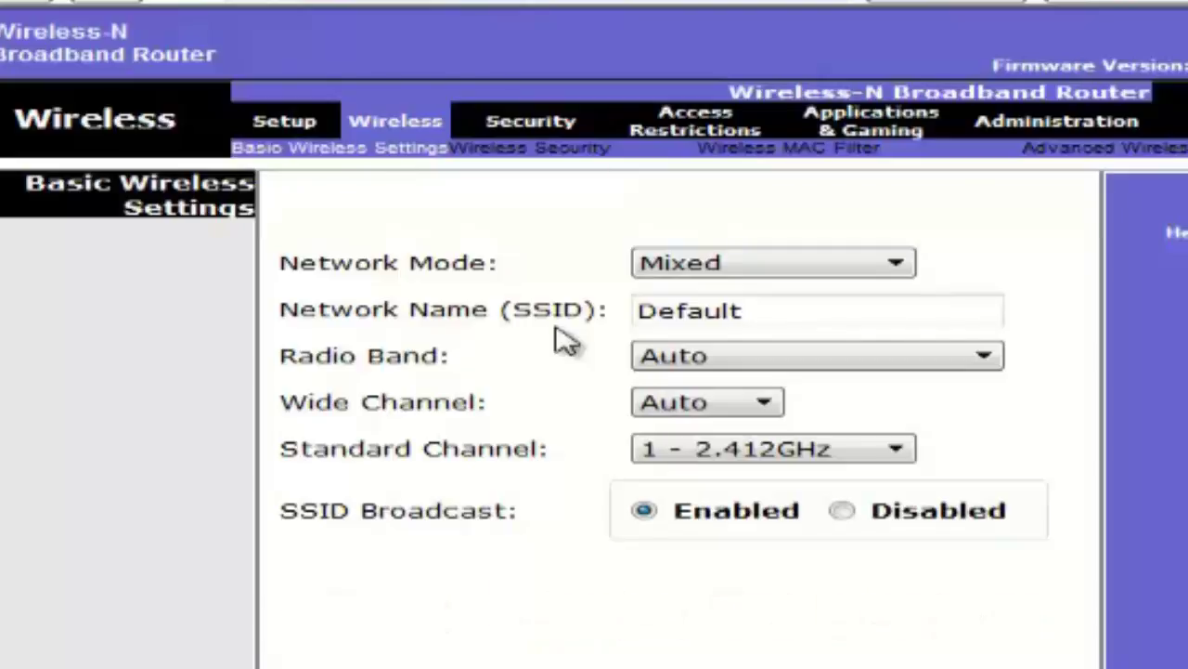
# Step: Change the SSID from Default to ITWALE, keeping radio band Auto and channel 1 - 2.412GHz
pyautogui.click(872, 313)
pyautogui.moveTo(872, 313); pyautogui.dragTo(419, 313)
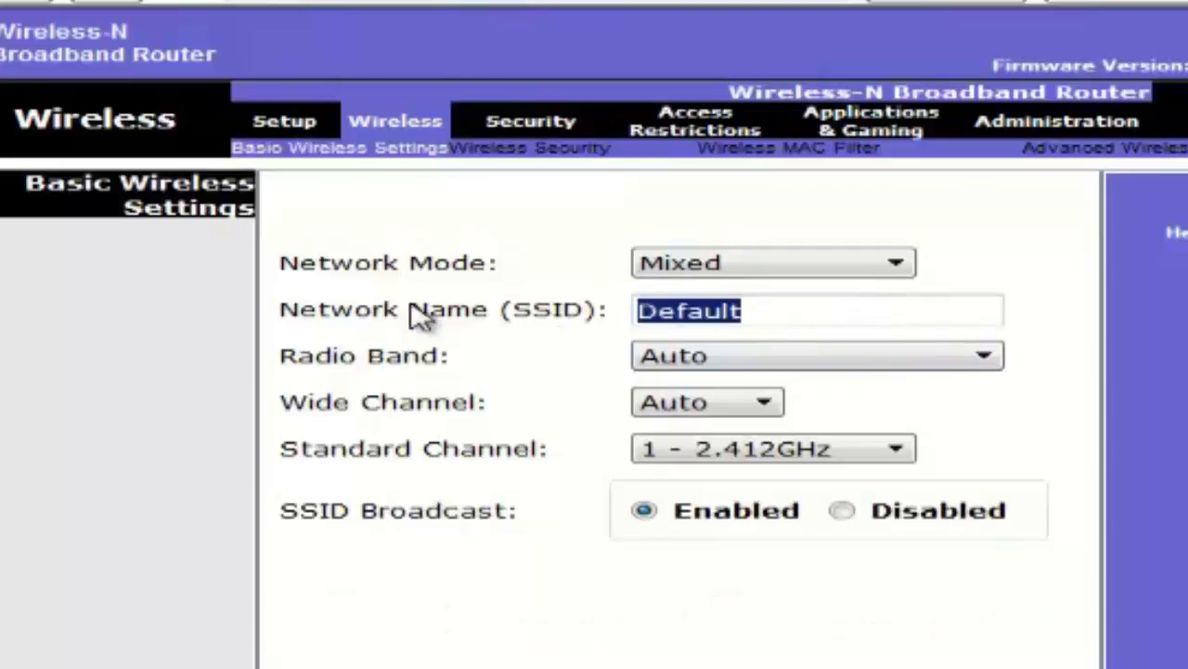
pyautogui.write('ITWALE')
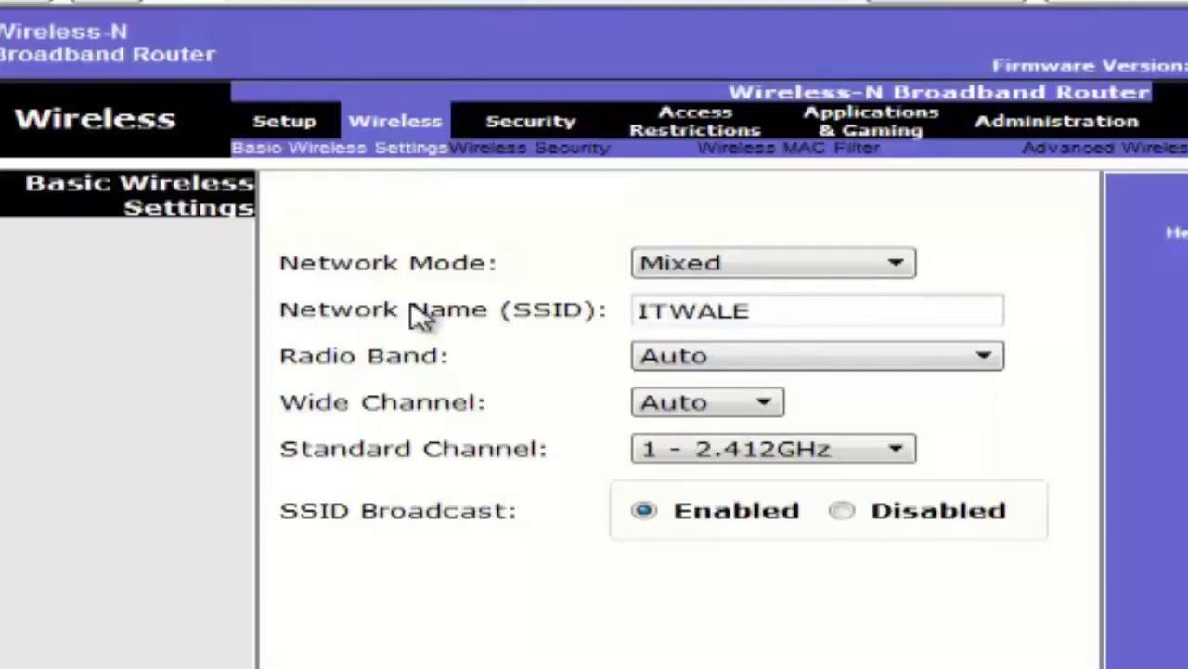
pyautogui.click(692, 361)
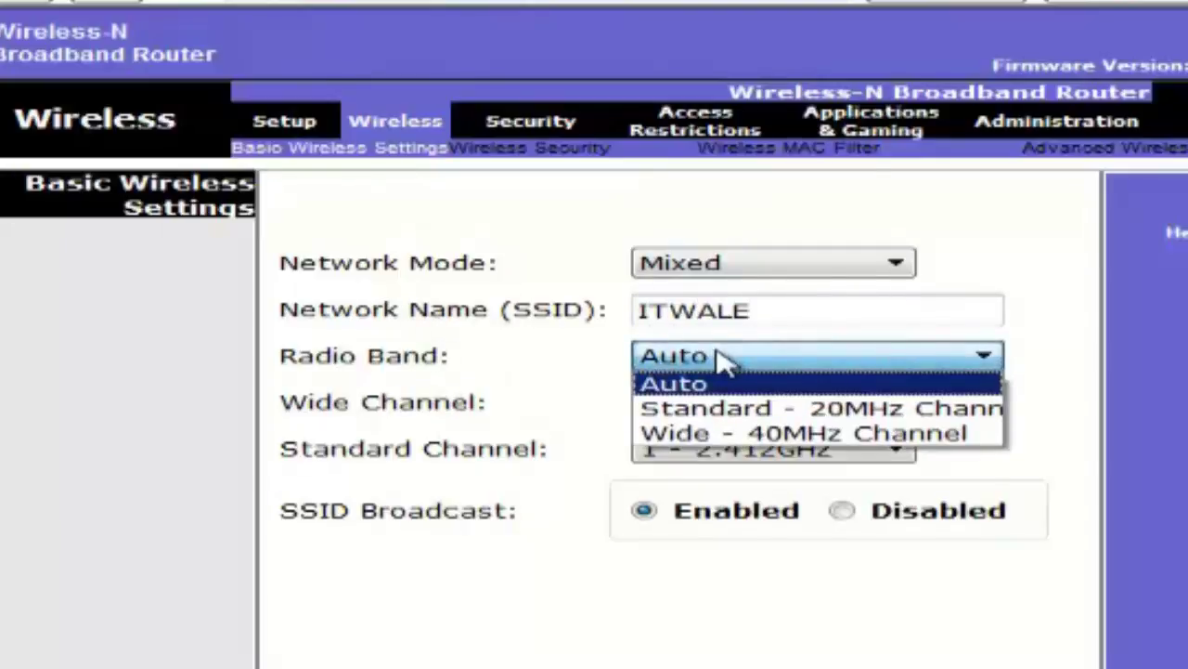
pyautogui.click(724, 382)
pyautogui.click(735, 403)
pyautogui.click(730, 414)
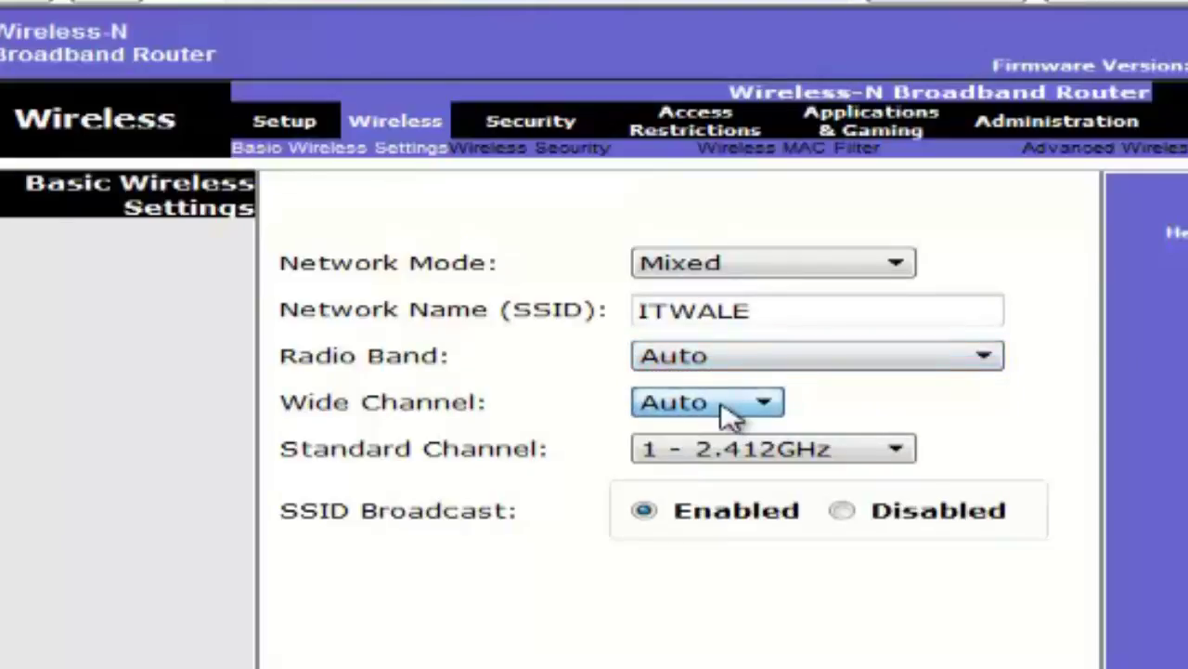
pyautogui.click(757, 460)
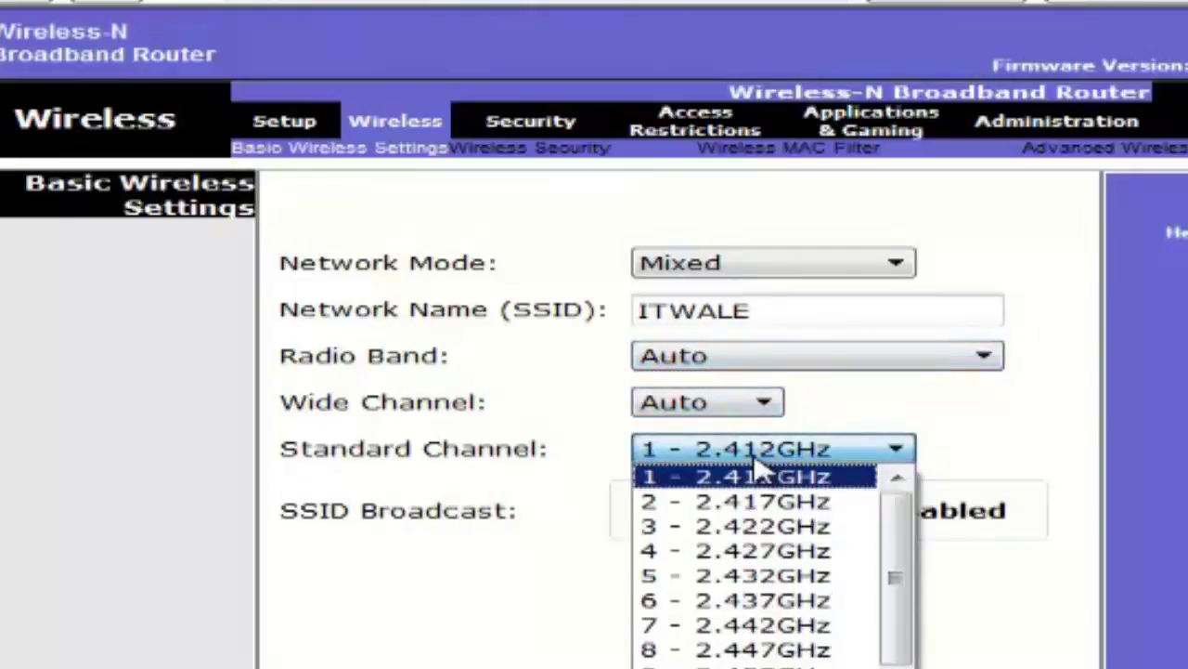
pyautogui.click(757, 468)
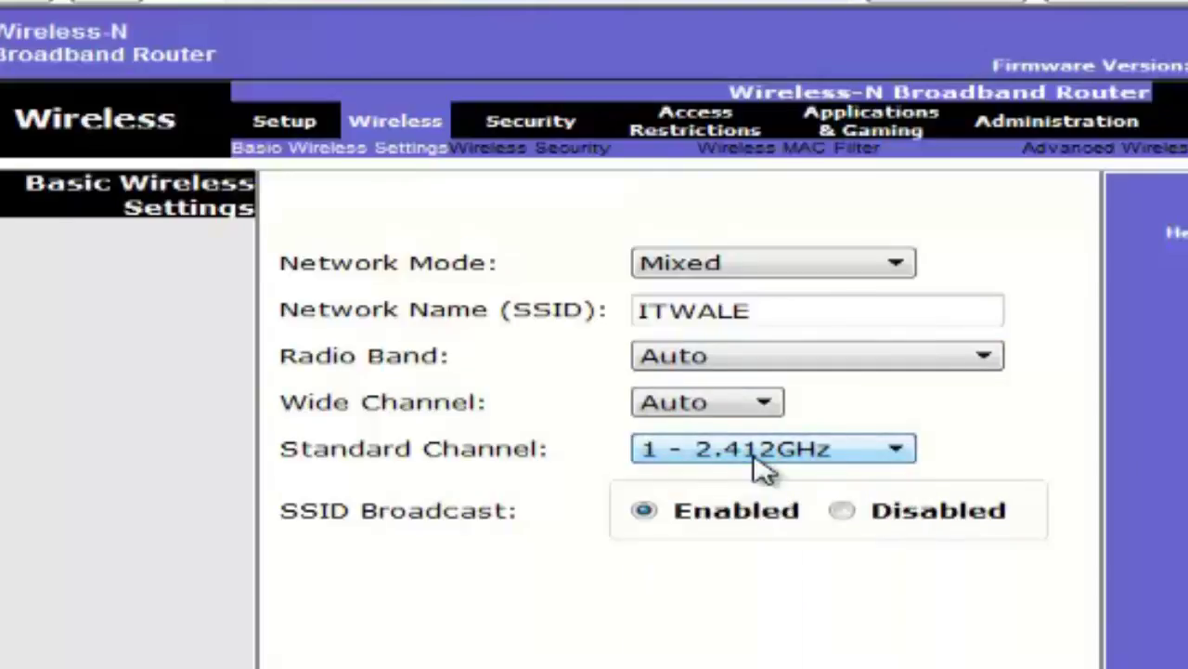
# Step: Save the ITWALE network name and continue back to Basic Wireless Settings
pyautogui.click(759, 313)
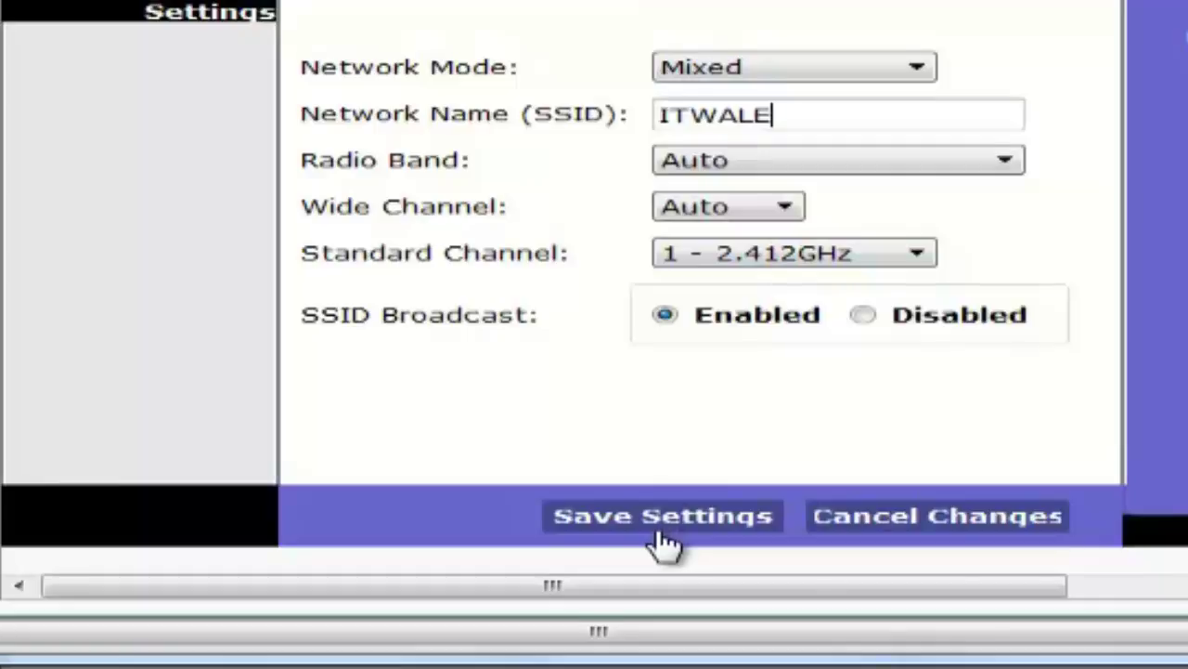
pyautogui.click(661, 535)
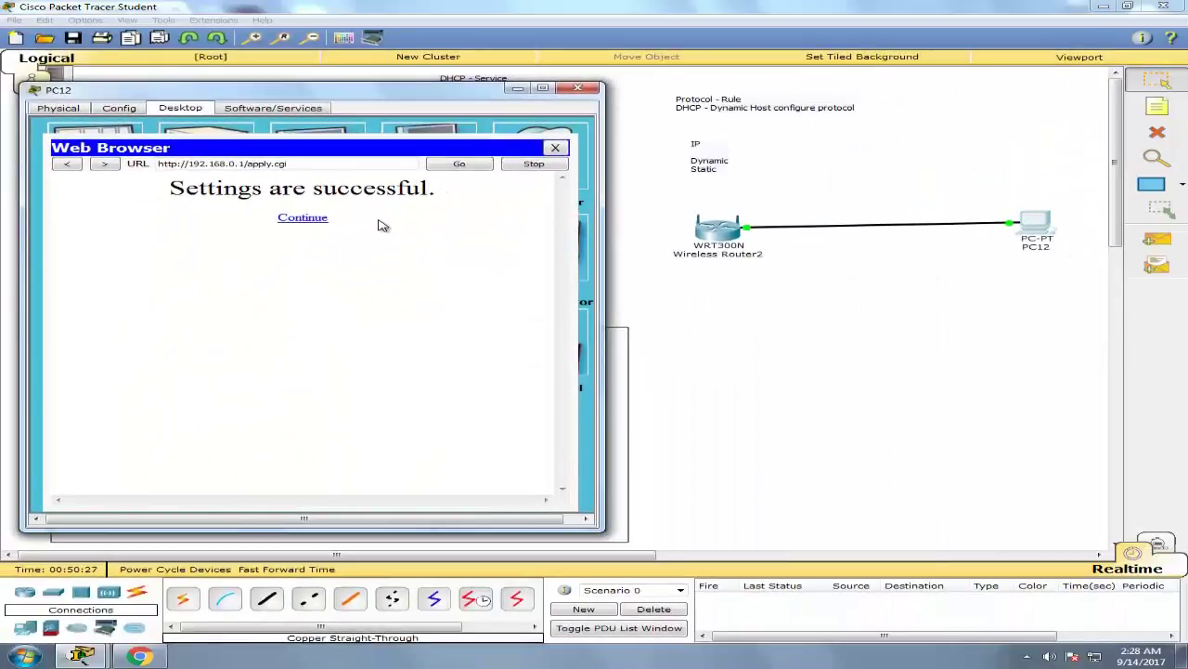
pyautogui.click(318, 220)
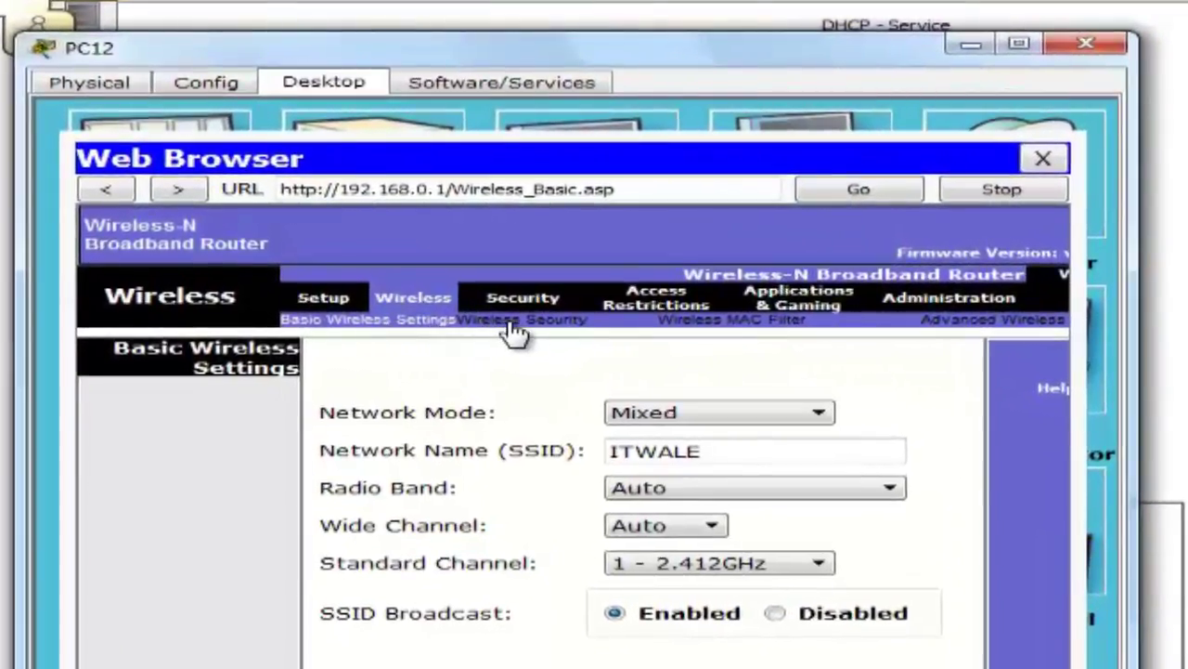
# Step: Set wireless security to WPA2 Personal with AES and a passphrase, then save
pyautogui.click(512, 327)
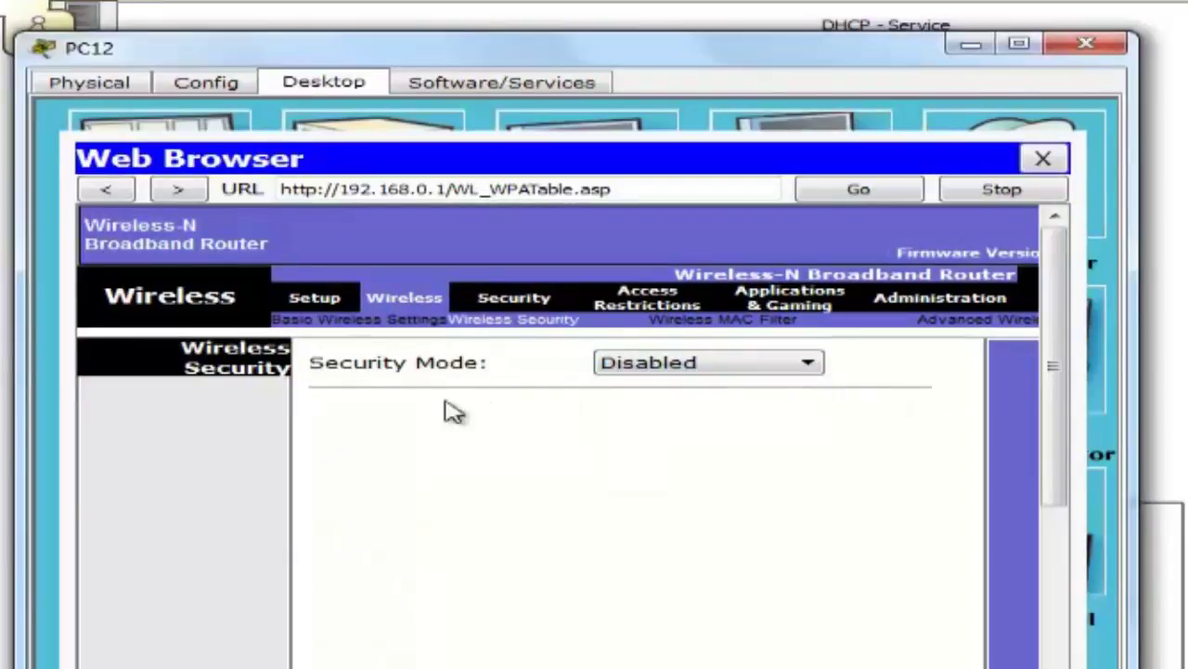
pyautogui.click(716, 368)
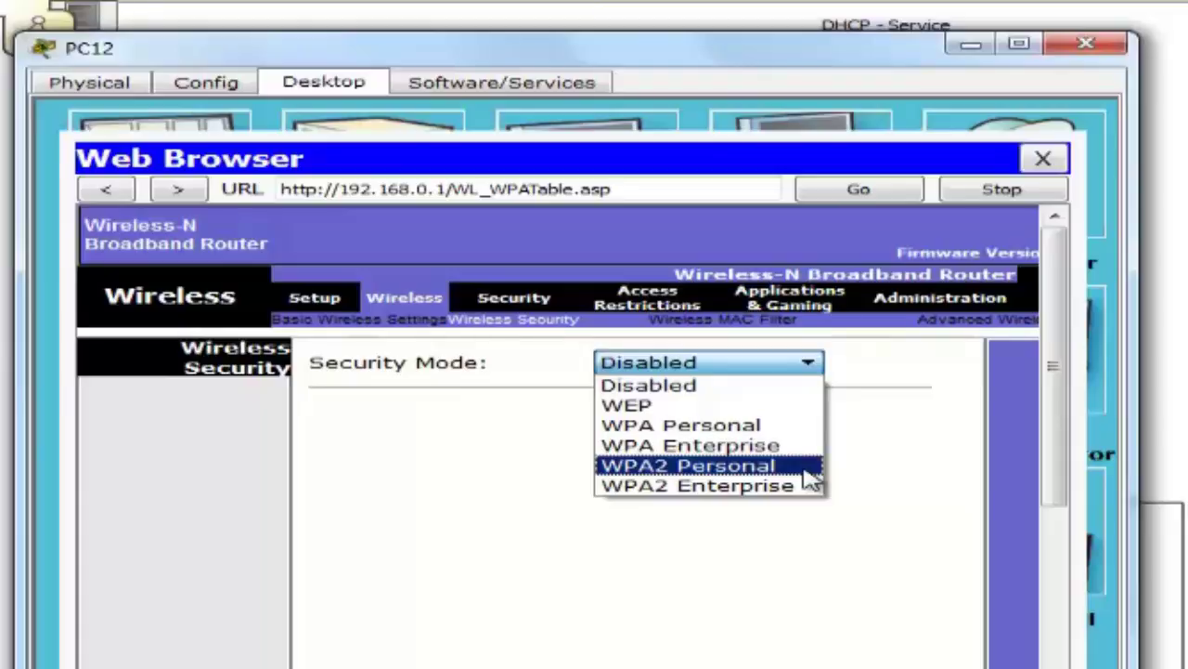
pyautogui.click(687, 465)
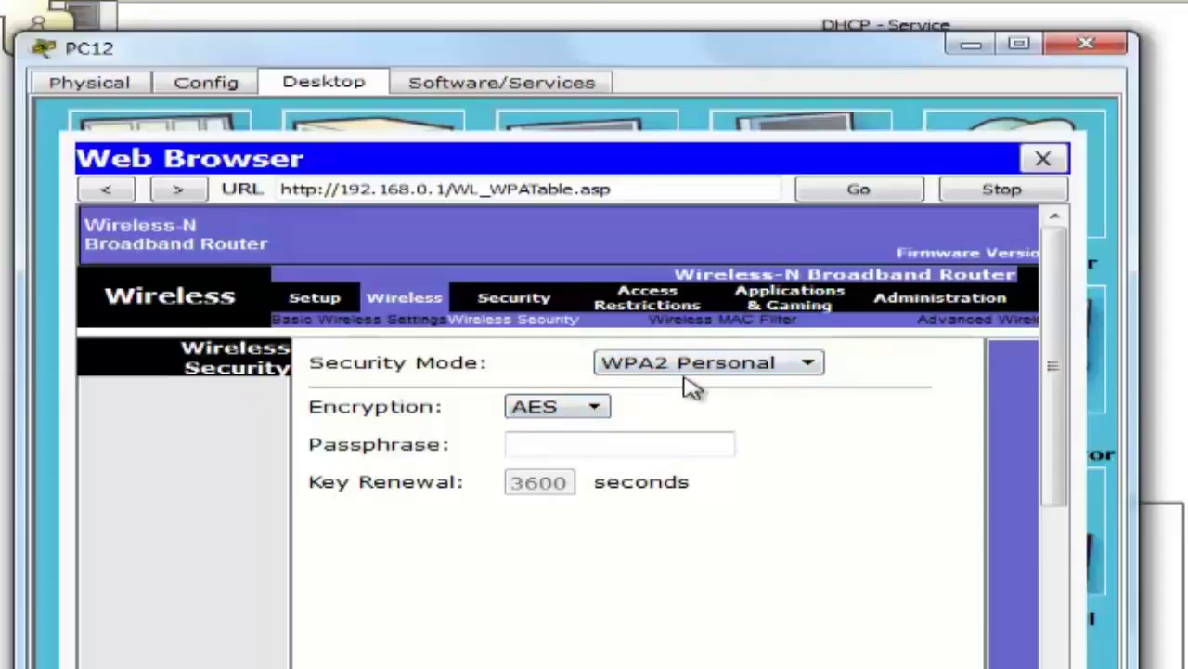
pyautogui.click(600, 445)
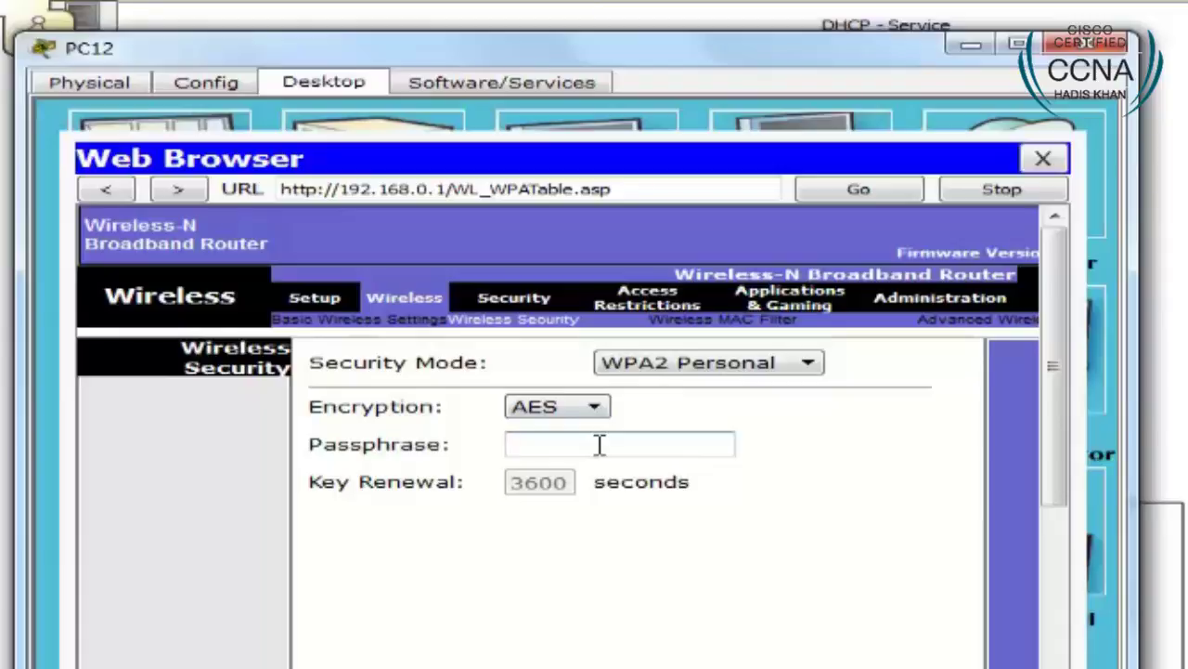
pyautogui.write('12345678')
pyautogui.moveTo(1058, 376); pyautogui.dragTo(1040, 599)
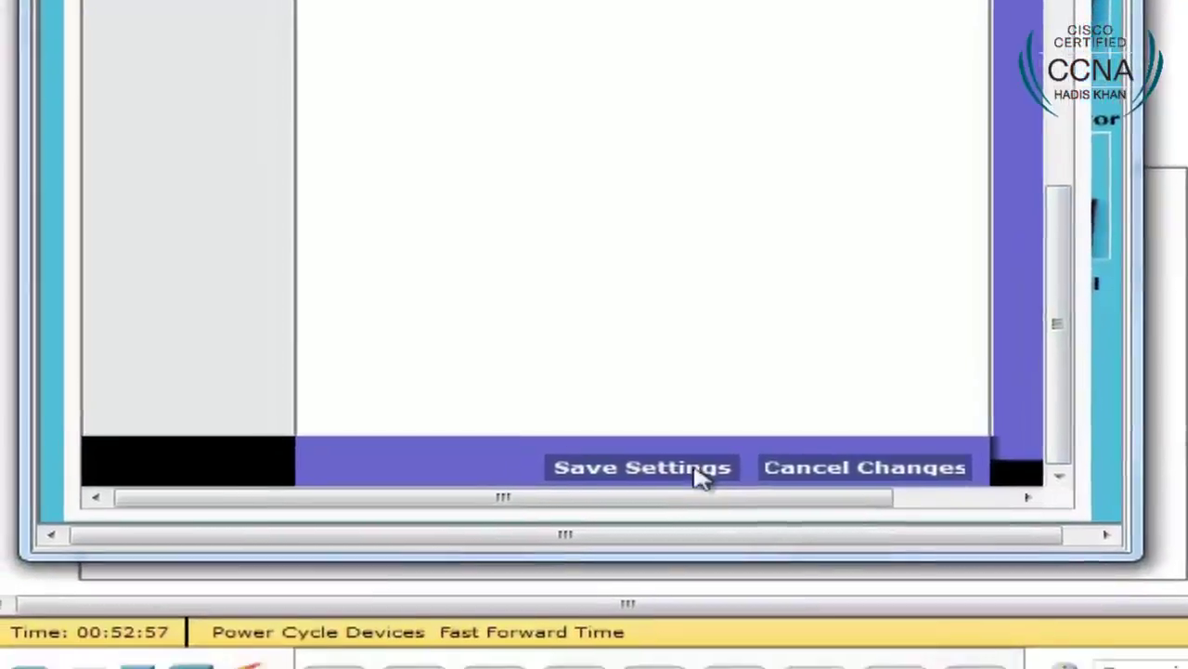
pyautogui.click(673, 585)
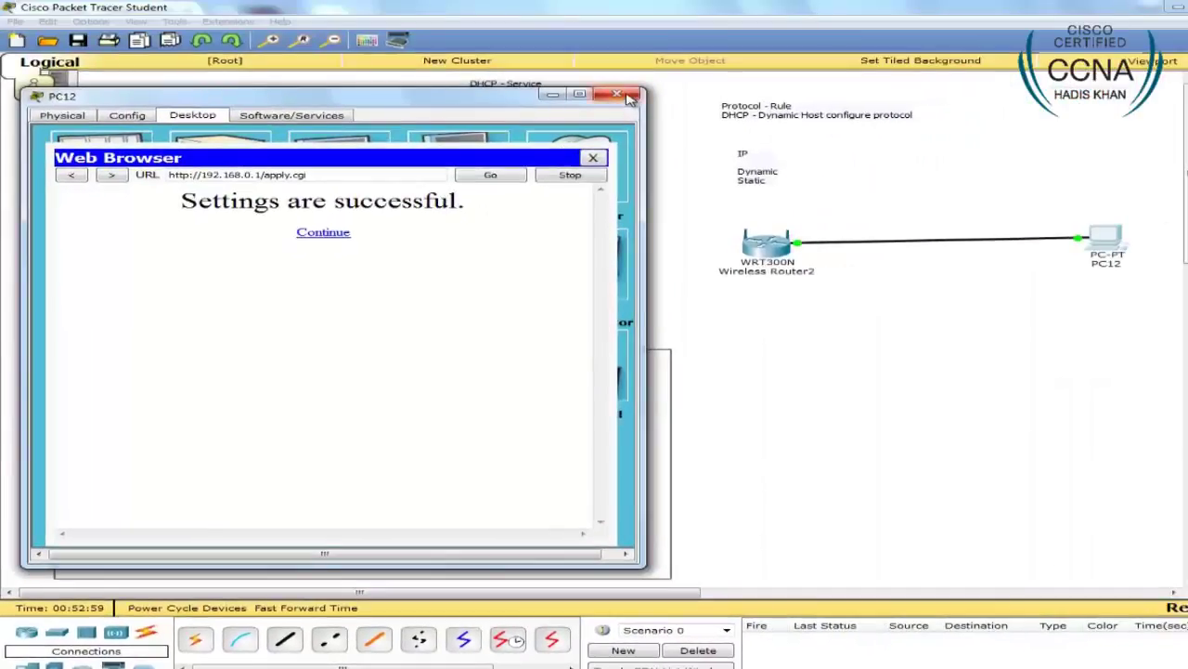
# Step: Close PC12's window, nudge PC12 right, and note SSID ITWALE and the passphrase below Wireless Router2
pyautogui.click(687, 29)
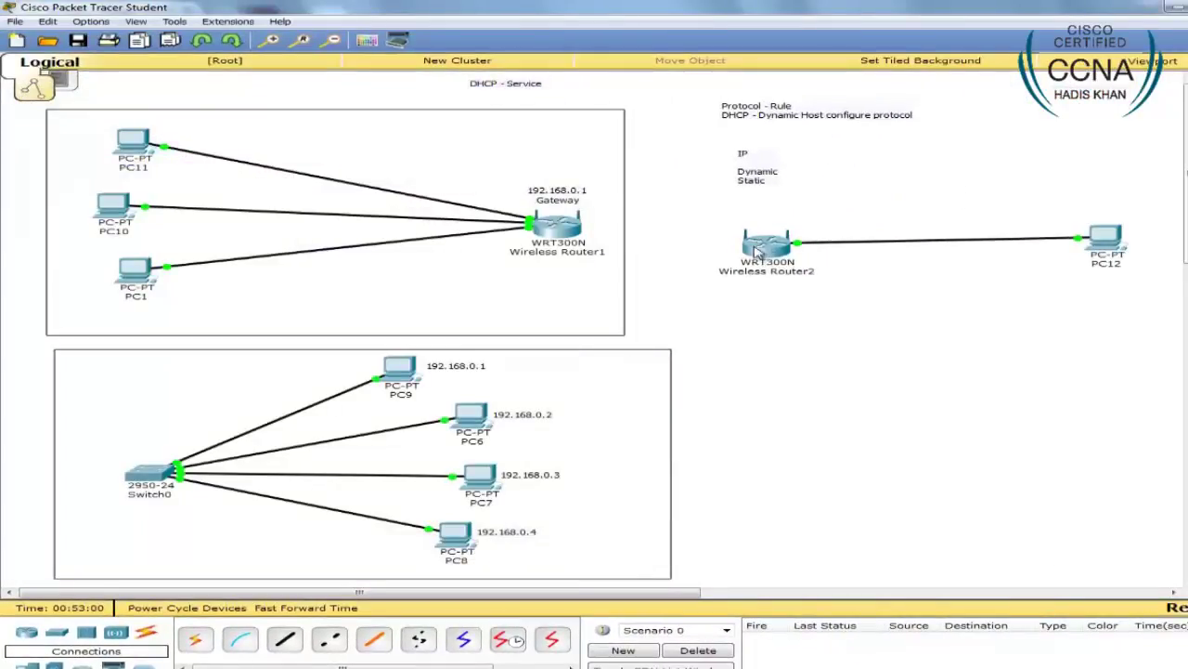
pyautogui.moveTo(1107, 248); pyautogui.dragTo(1120, 265)
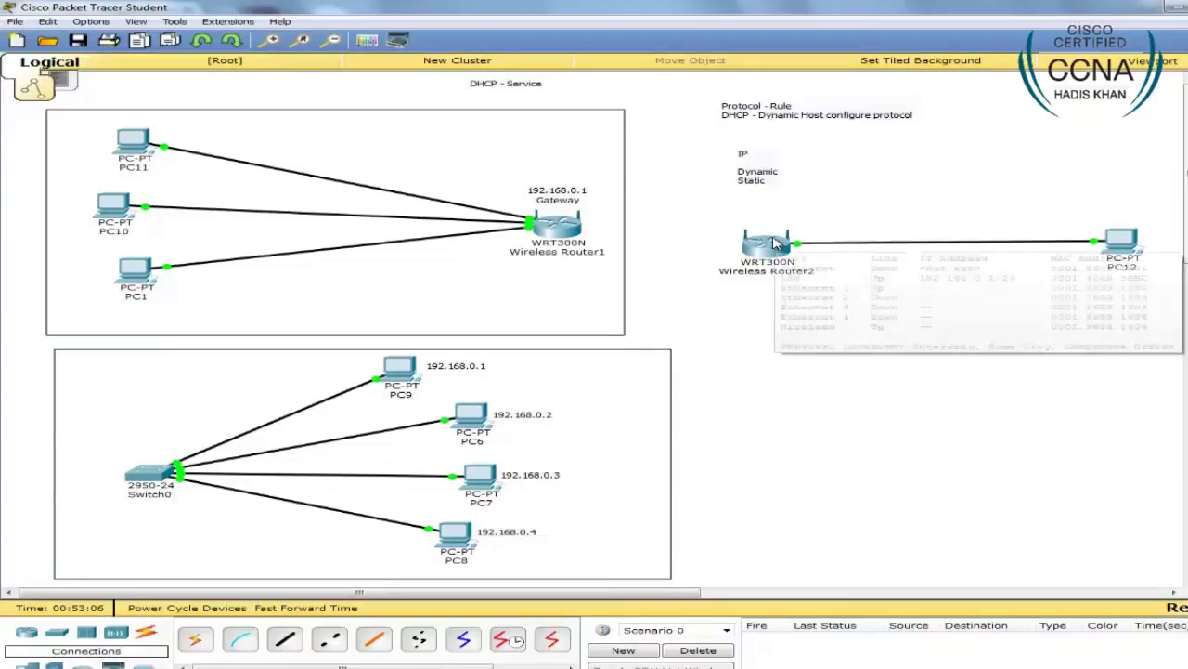
pyautogui.click(723, 293)
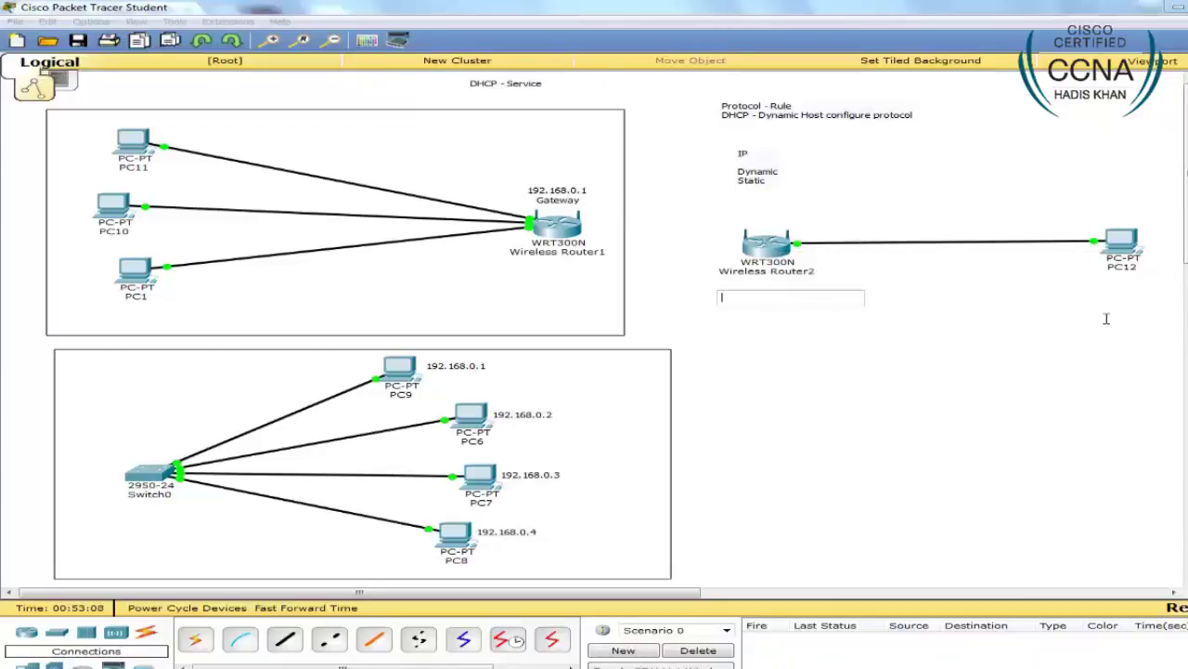
pyautogui.write('ITWALE')
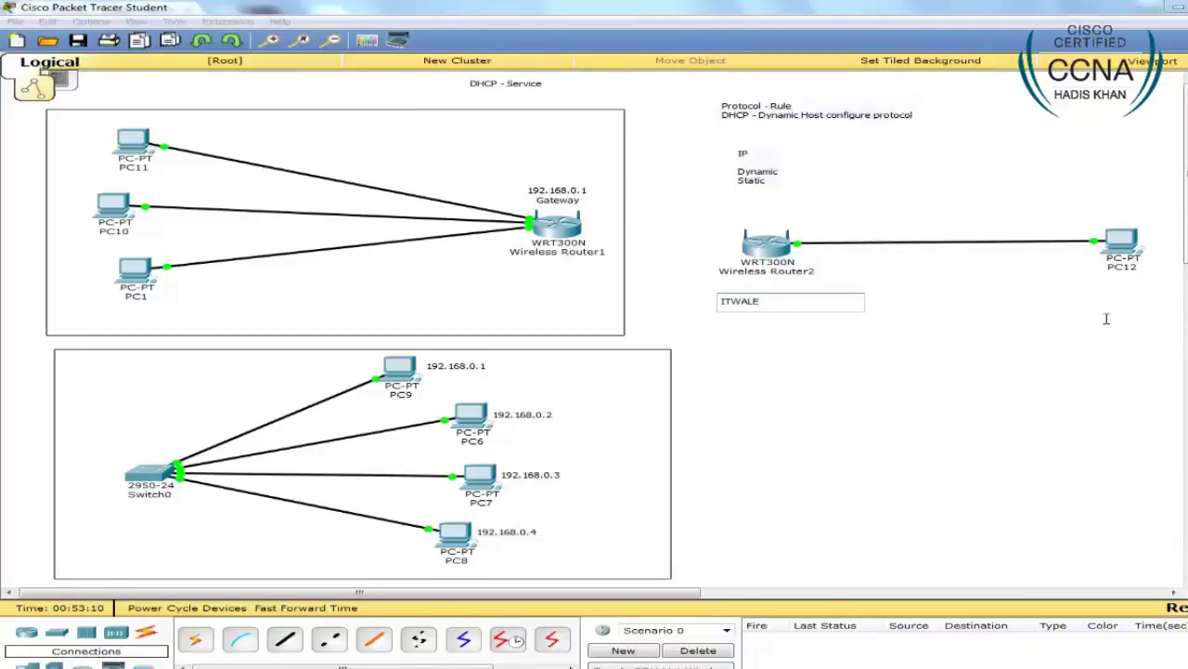
pyautogui.press('Return')
pyautogui.write('123456')
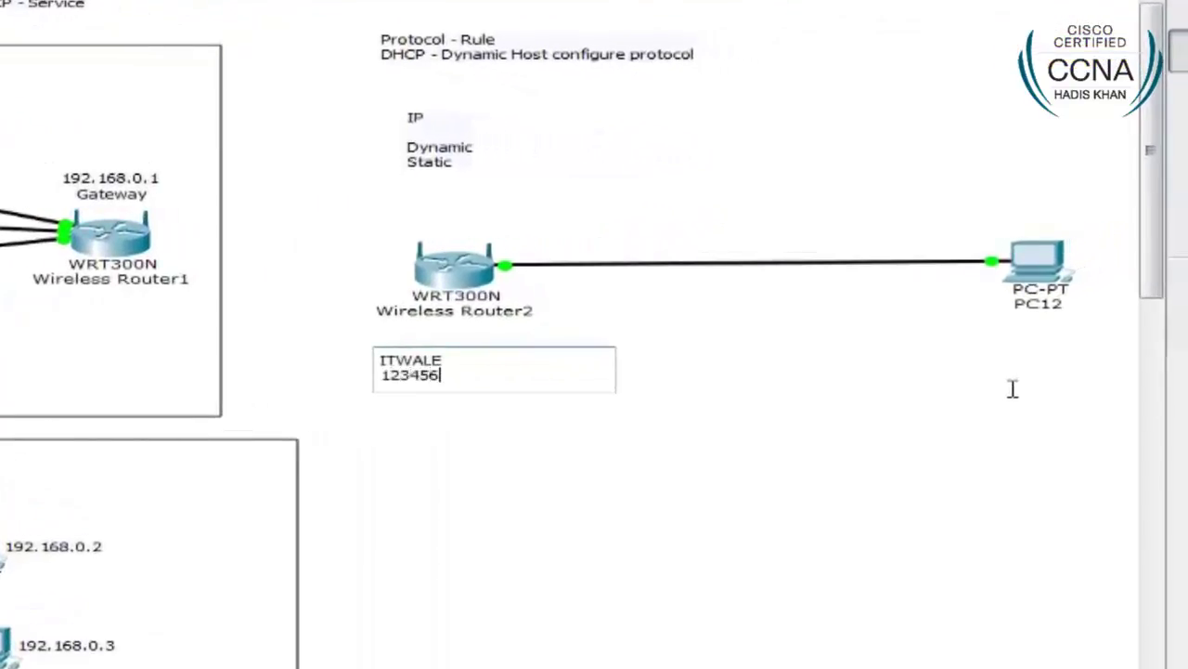
pyautogui.write('78')
pyautogui.click(481, 424)
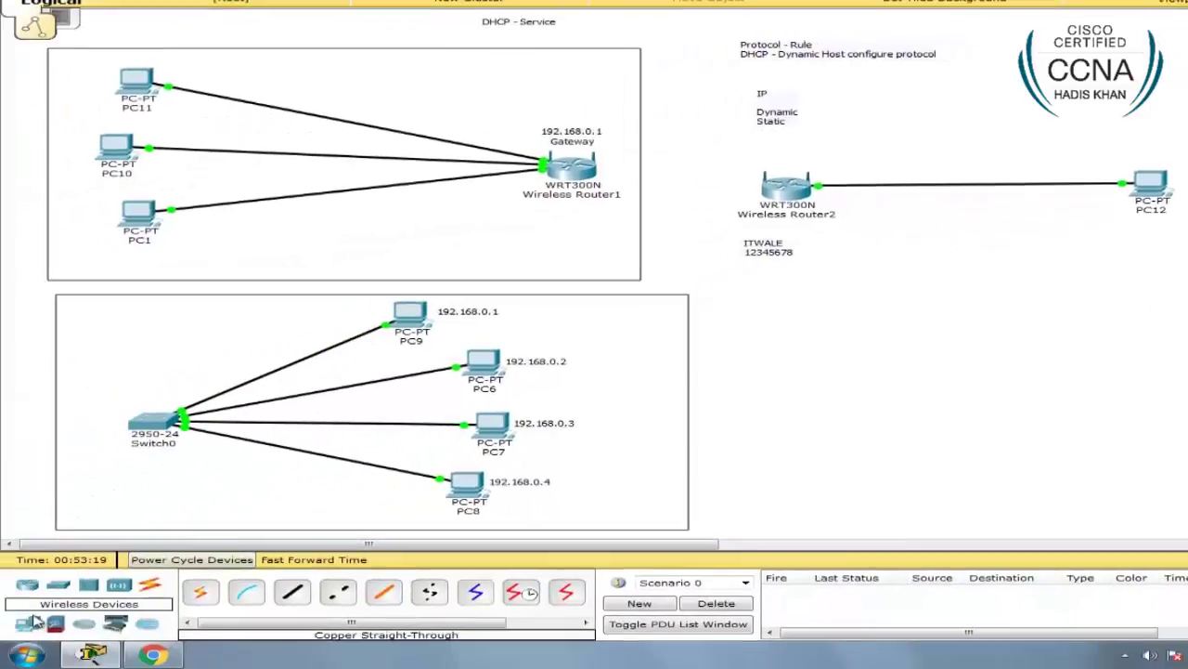
# Step: Place a Laptop-PT (Laptop1) at the right of the workspace
pyautogui.click(246, 591)
pyautogui.click(1072, 323)
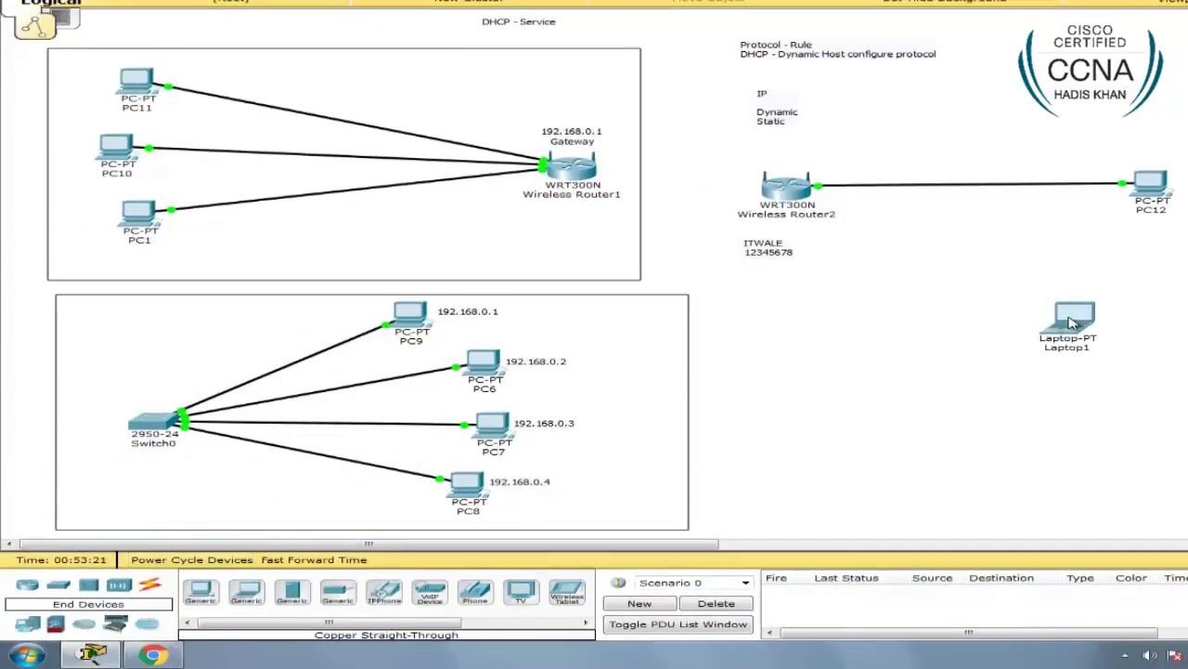
pyautogui.click(1072, 322)
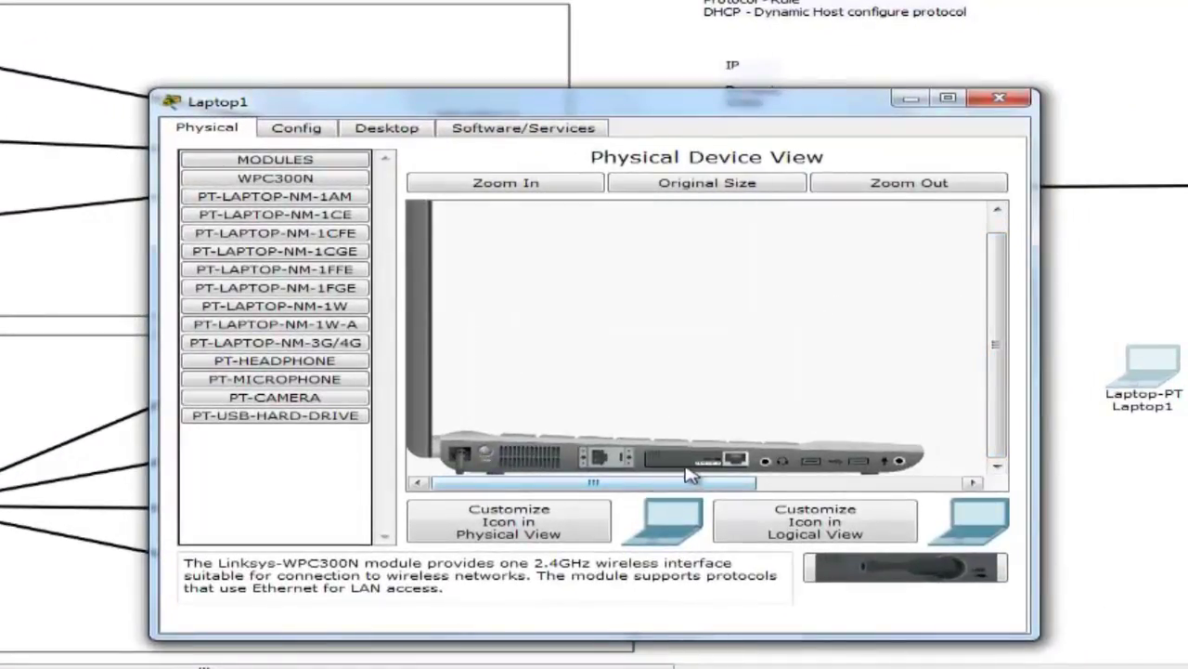
# Step: Swap Laptop1's wired module for the WPC300N wireless module and close its window
pyautogui.moveTo(729, 469); pyautogui.dragTo(876, 585)
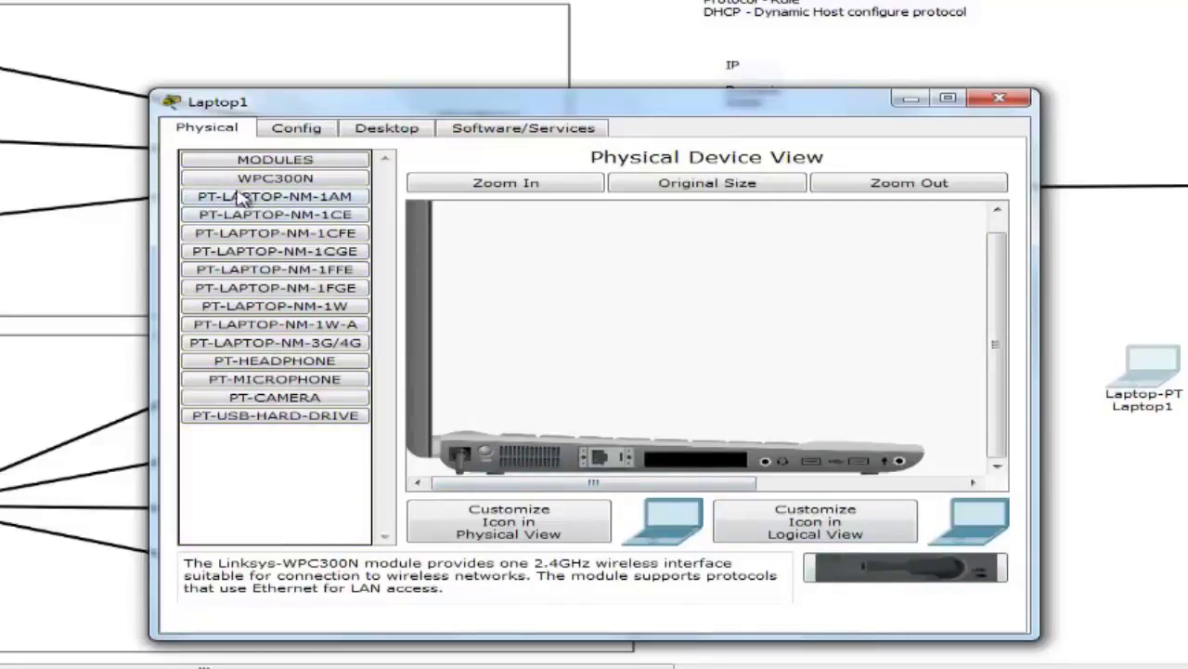
pyautogui.click(316, 179)
pyautogui.click(342, 182)
pyautogui.moveTo(318, 186); pyautogui.dragTo(706, 469)
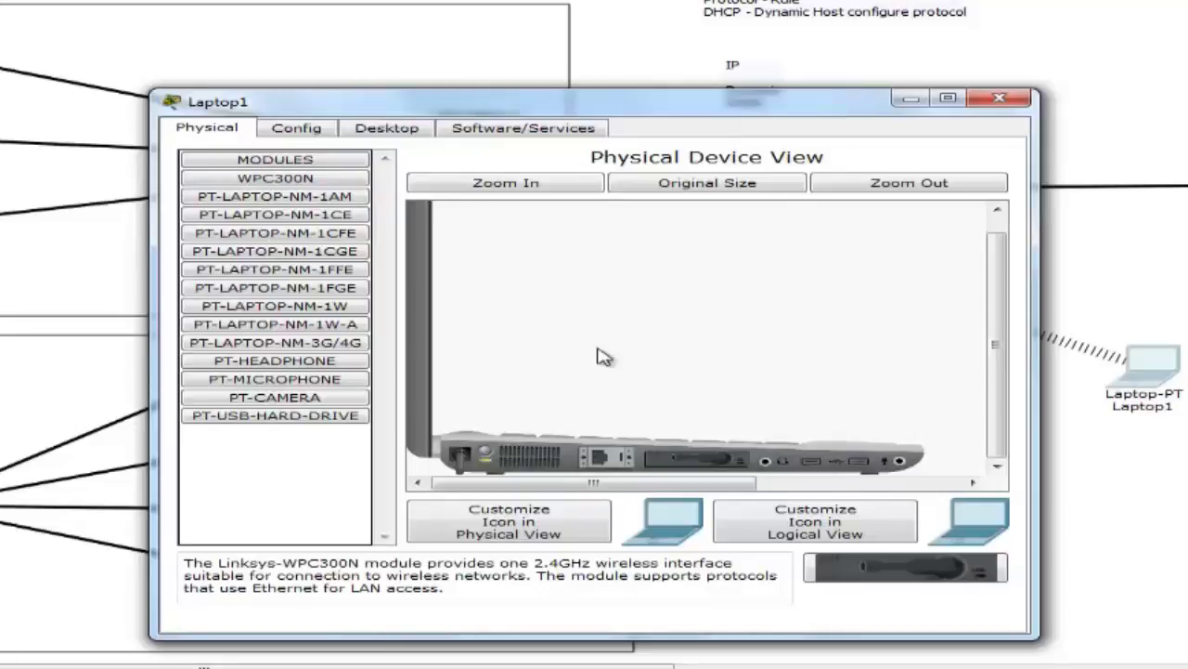
pyautogui.moveTo(550, 105); pyautogui.dragTo(572, 109)
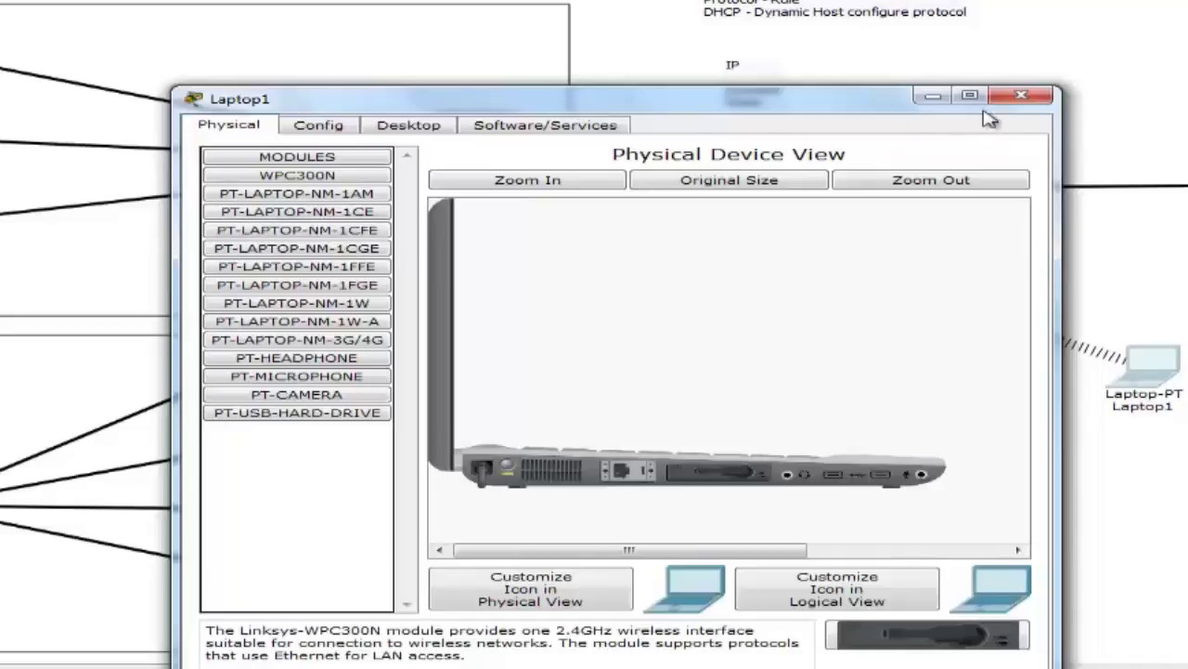
pyautogui.click(1021, 96)
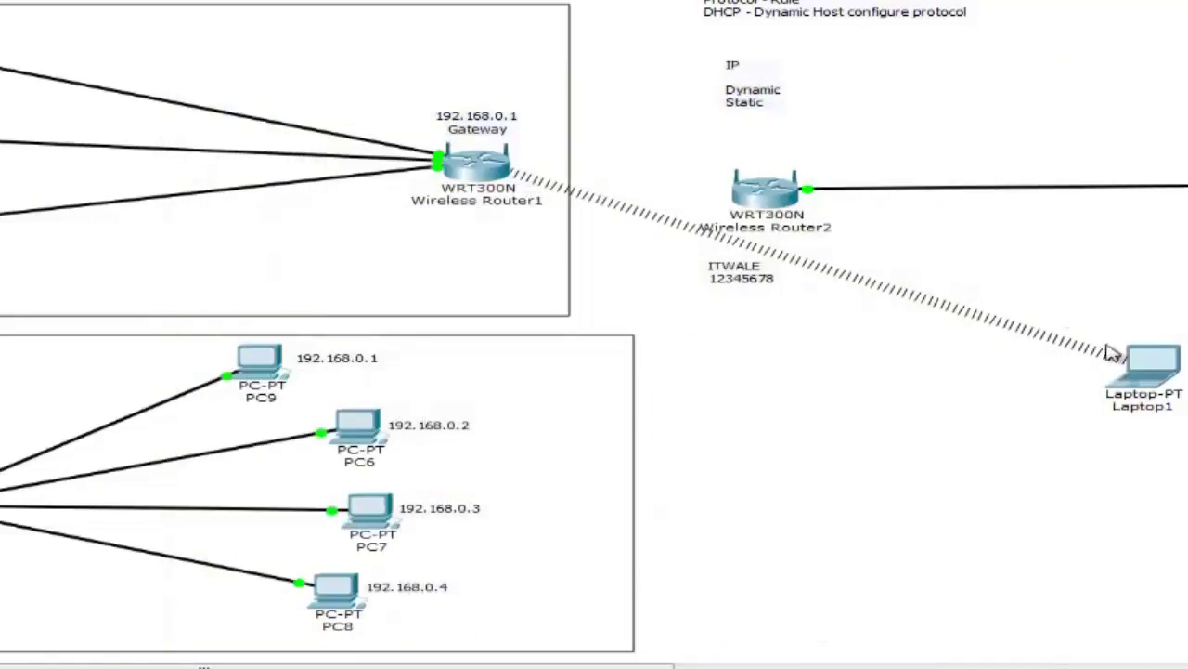
# Step: Move Laptop1 down toward the bottom right of the workspace
pyautogui.moveTo(1106, 351); pyautogui.dragTo(829, 497)
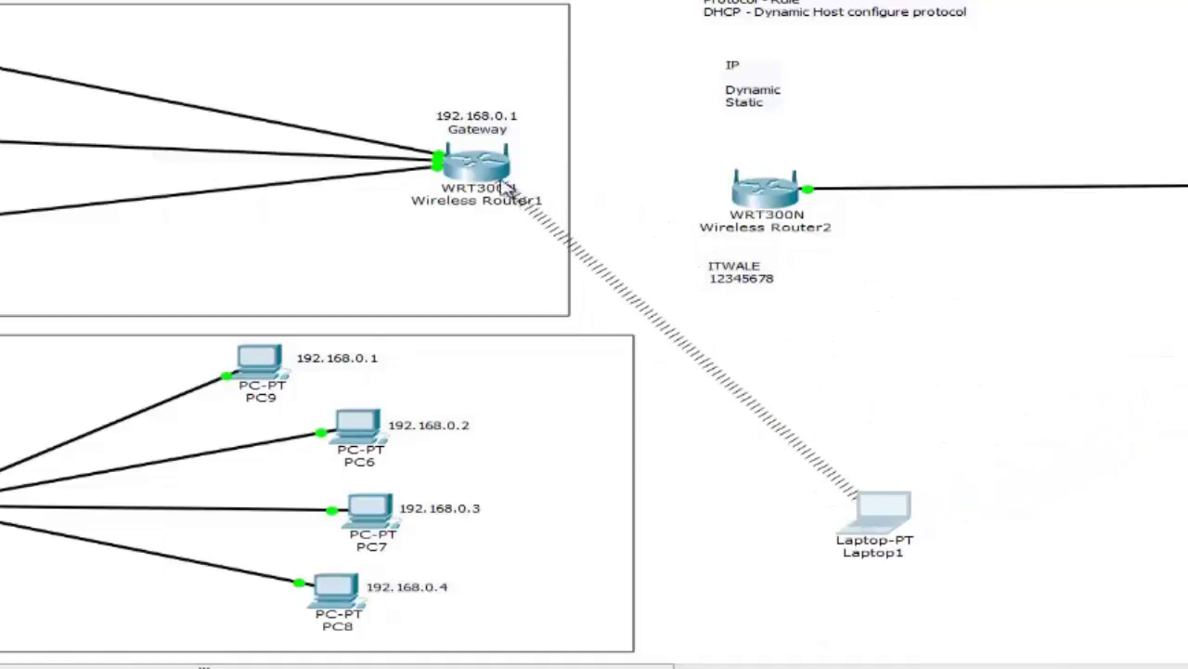
pyautogui.moveTo(886, 498); pyautogui.dragTo(994, 511)
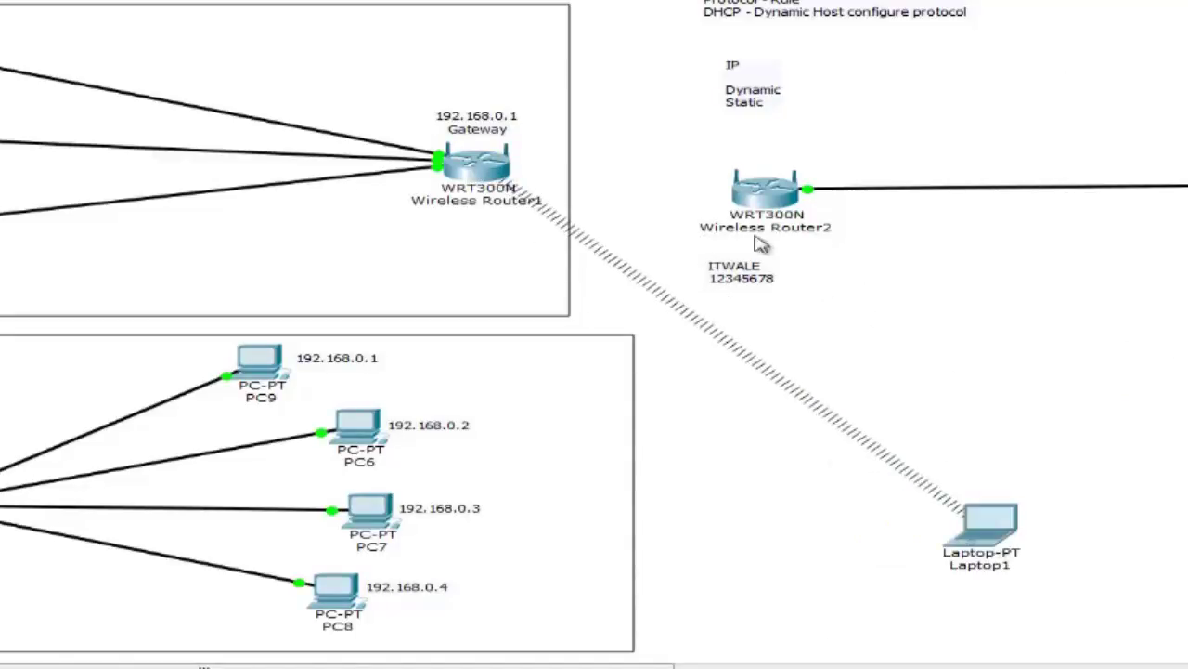
pyautogui.moveTo(694, 130); pyautogui.dragTo(798, 210)
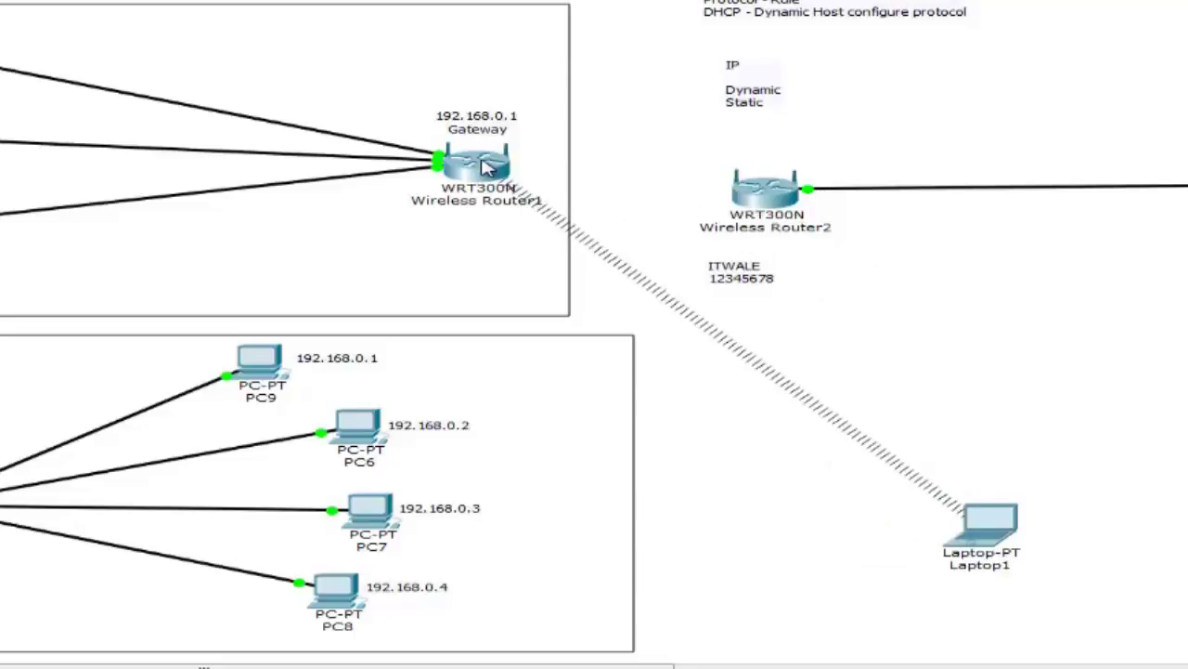